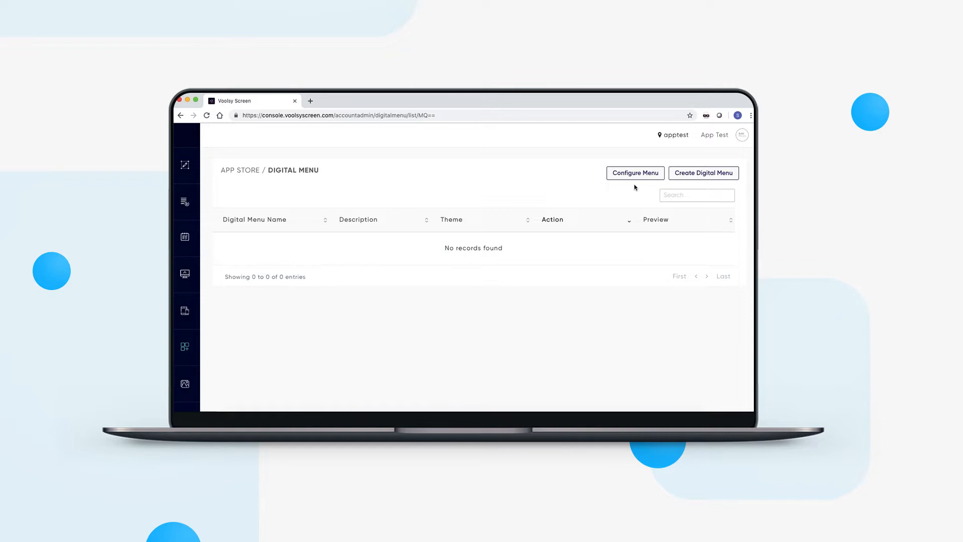
Step: Open the menu configuration and look at the existing menu's editing form without saving changes
click(700, 179)
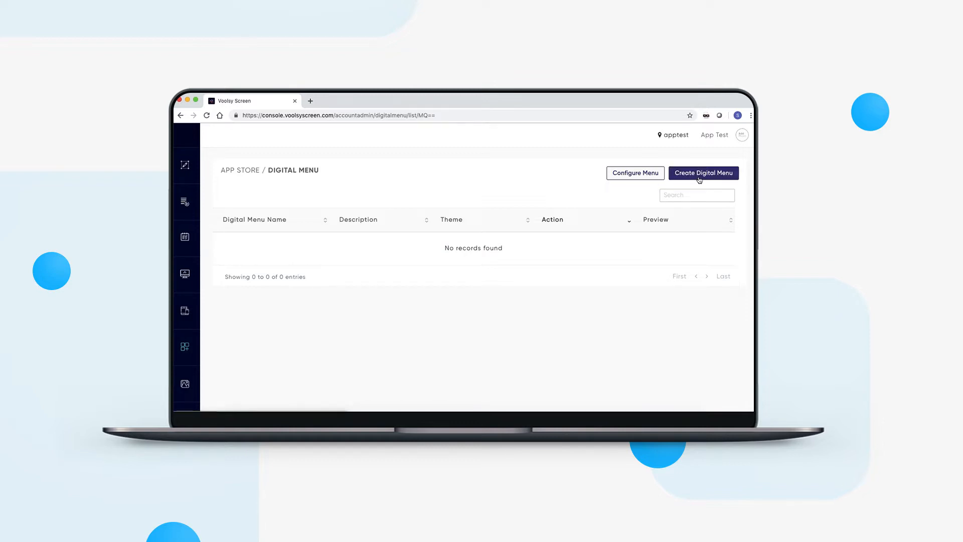
click(647, 179)
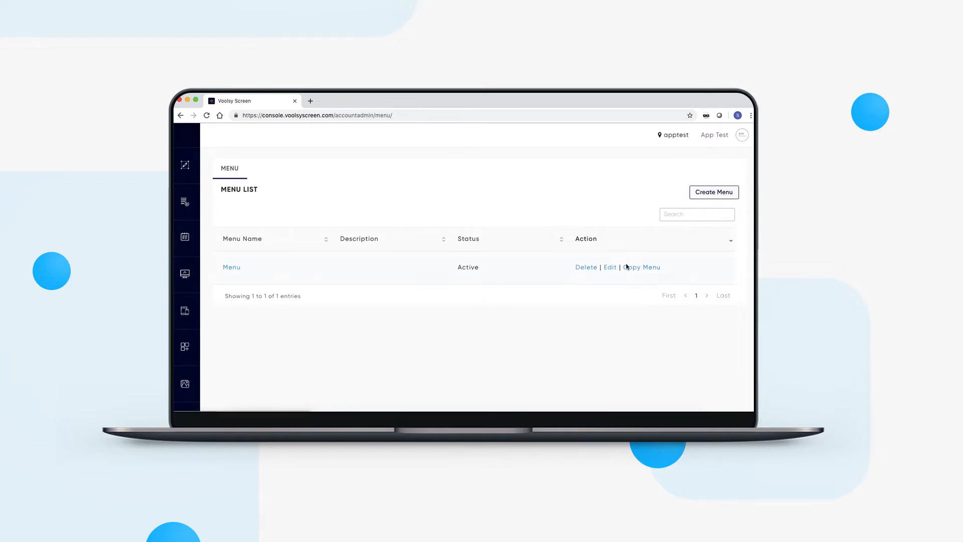
click(612, 269)
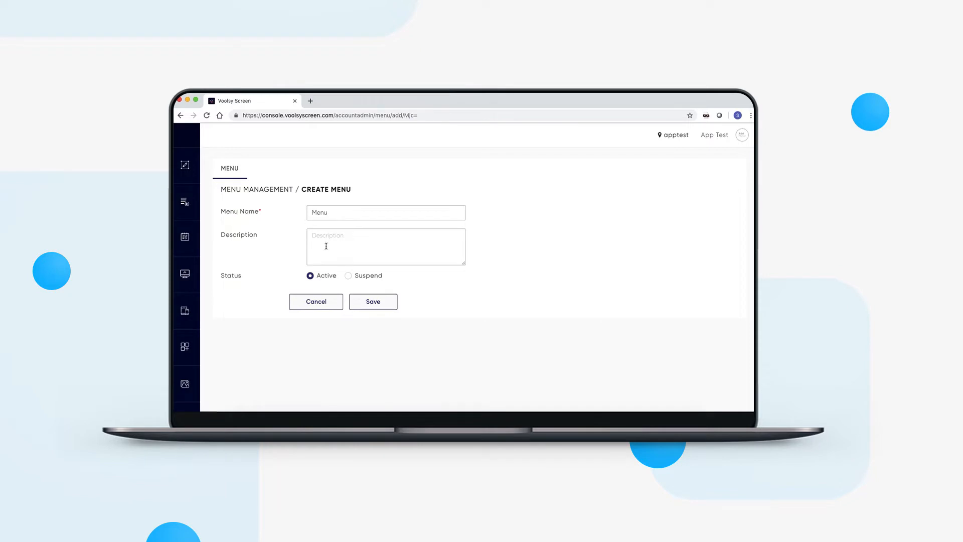
click(317, 303)
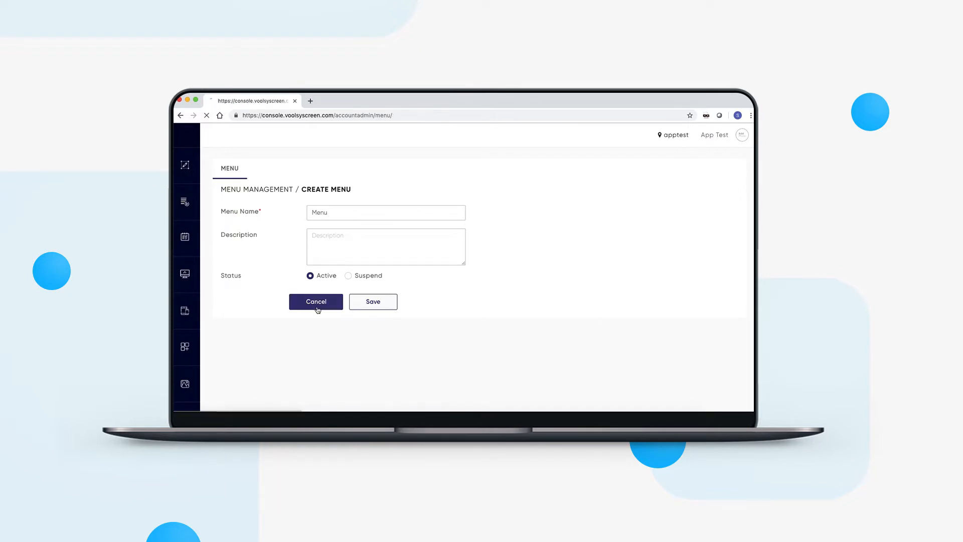
Step: Start a new category in the existing menu, named "Pizza" with the description "Pizza Category"
click(231, 268)
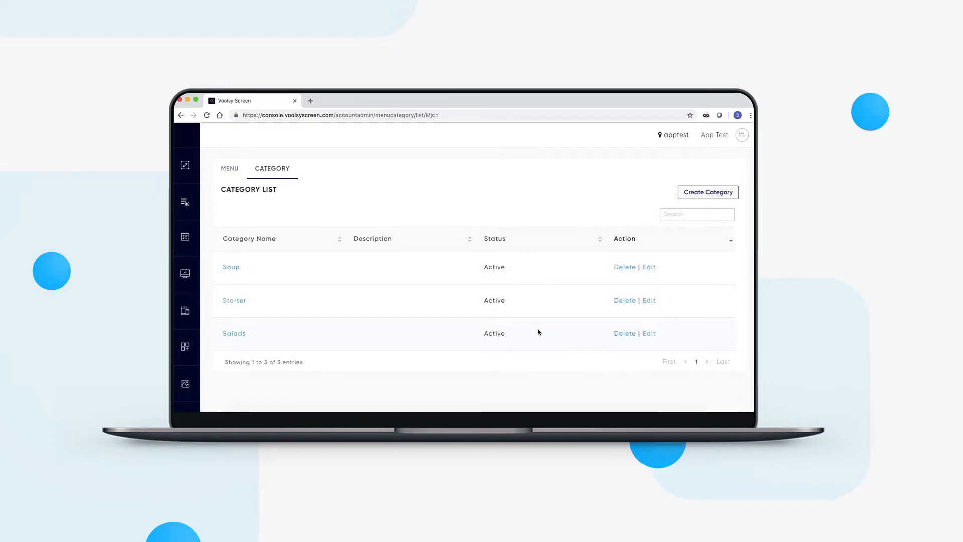
click(721, 198)
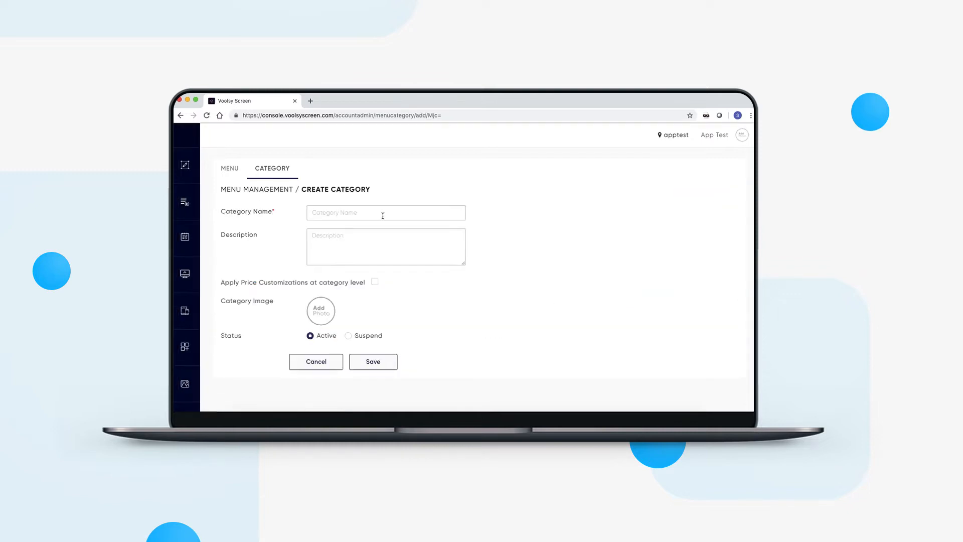
click(382, 216)
text(Pizza)
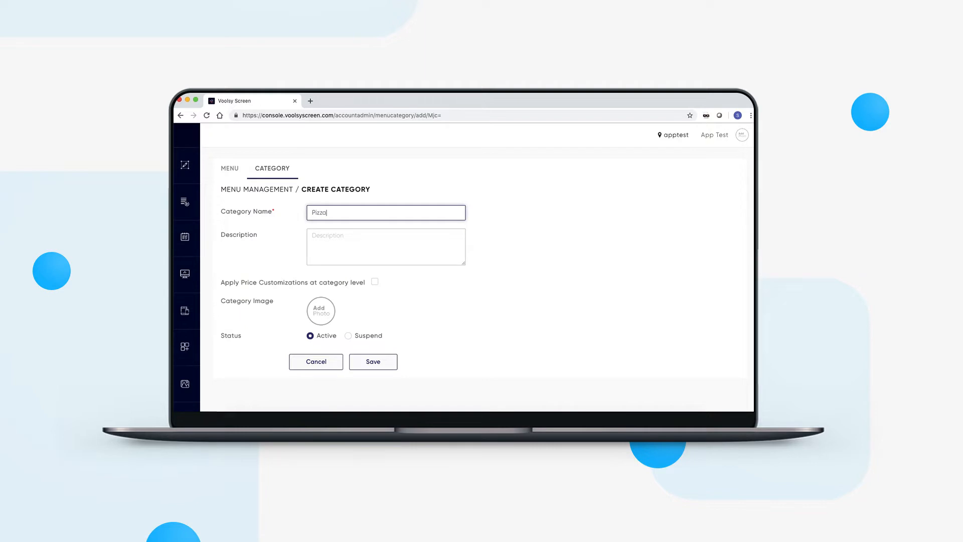
click(363, 255)
text(Piz)
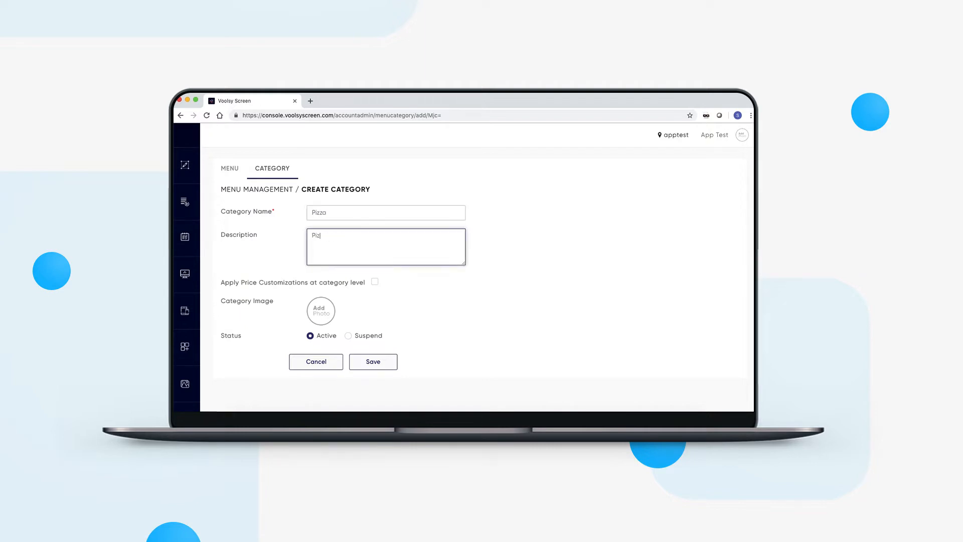
text(za Category)
Step: Apply category-level price customizations S, M and L to the Pizza category and save it
click(375, 282)
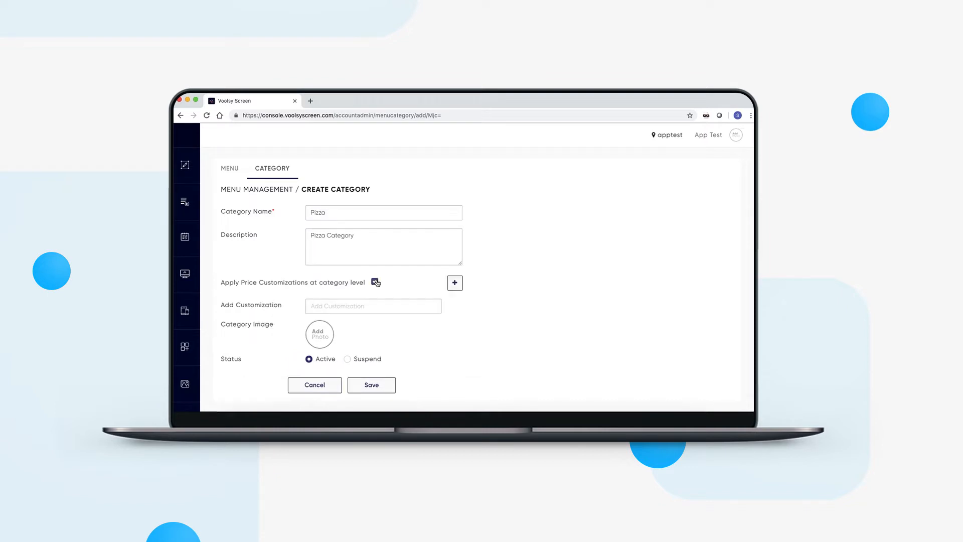
click(381, 307)
text(S)
click(454, 283)
click(392, 329)
text(M)
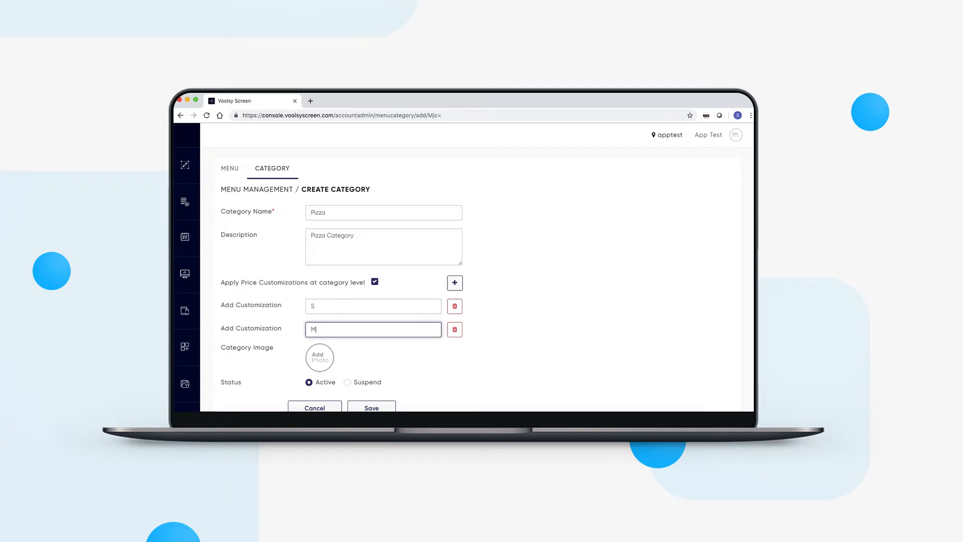
click(455, 283)
click(390, 354)
text(L)
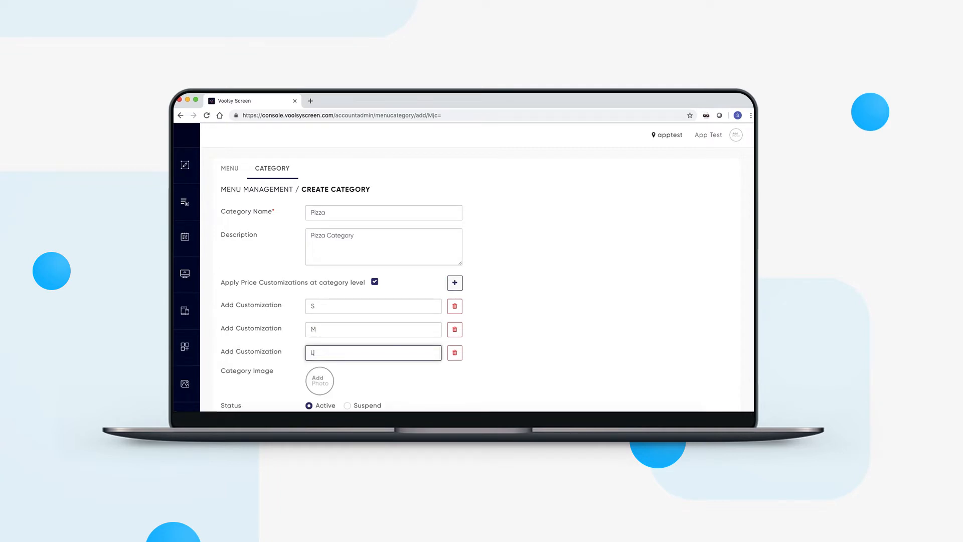
scroll(531, 349, down, 1)
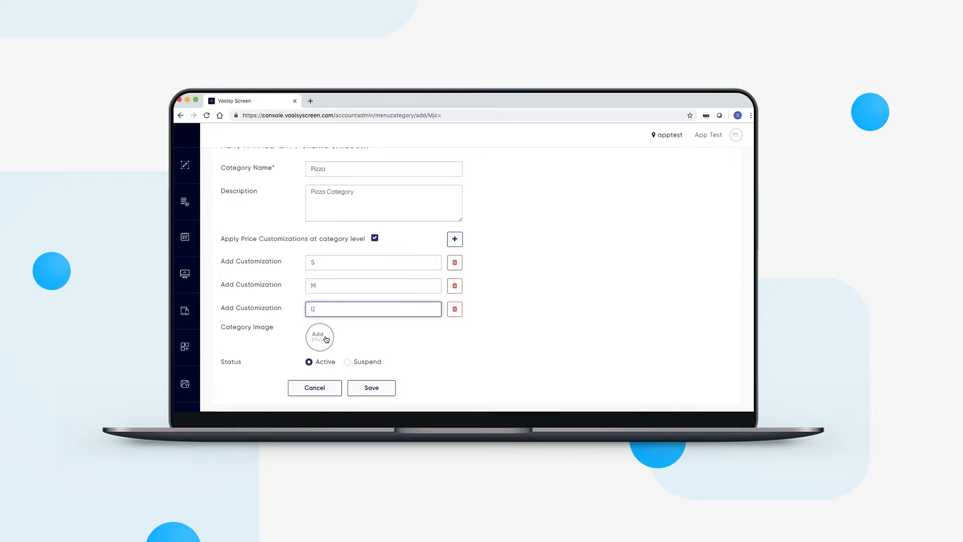
click(371, 388)
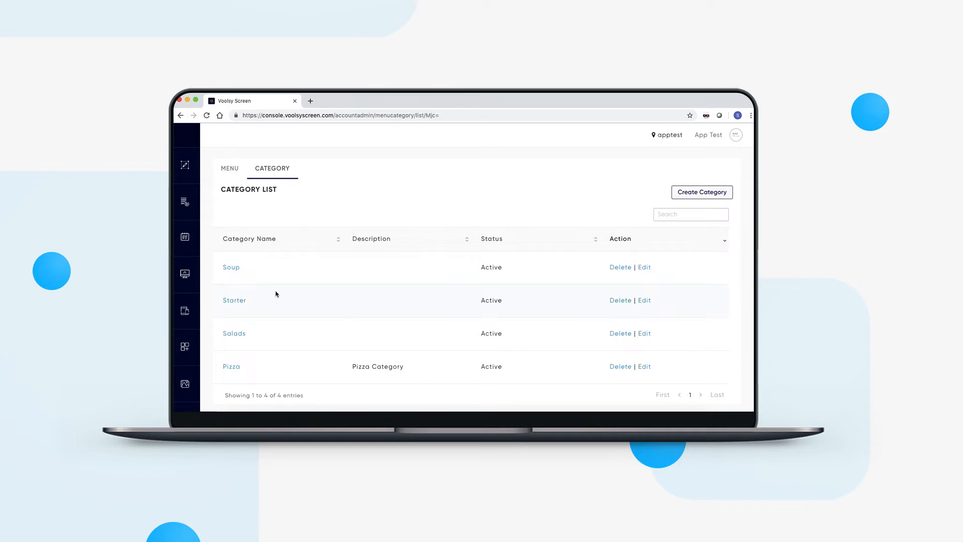
Step: In the Soup category, start a new item named "Spiced Carrot & Lentil Soup"
click(236, 269)
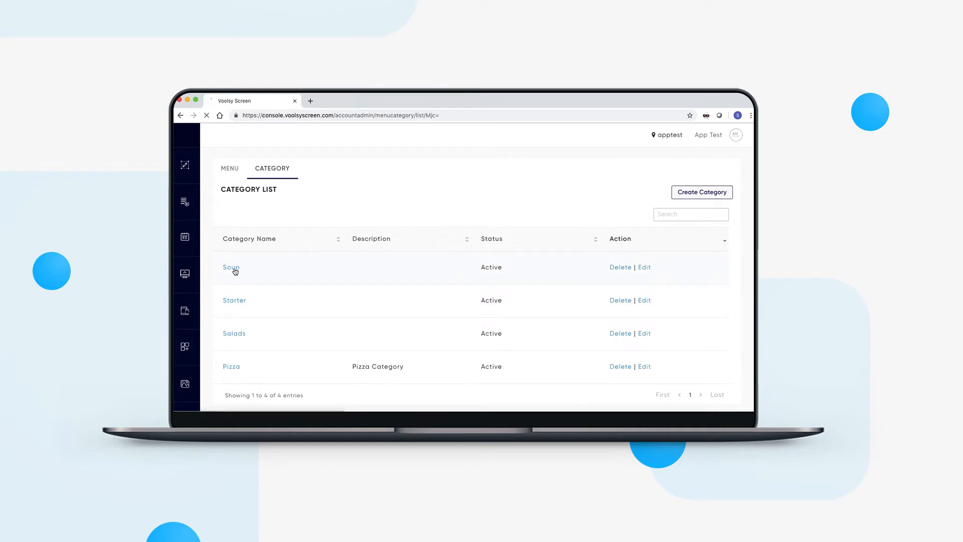
scroll(409, 295, down, 1)
scroll(409, 294, down, 2)
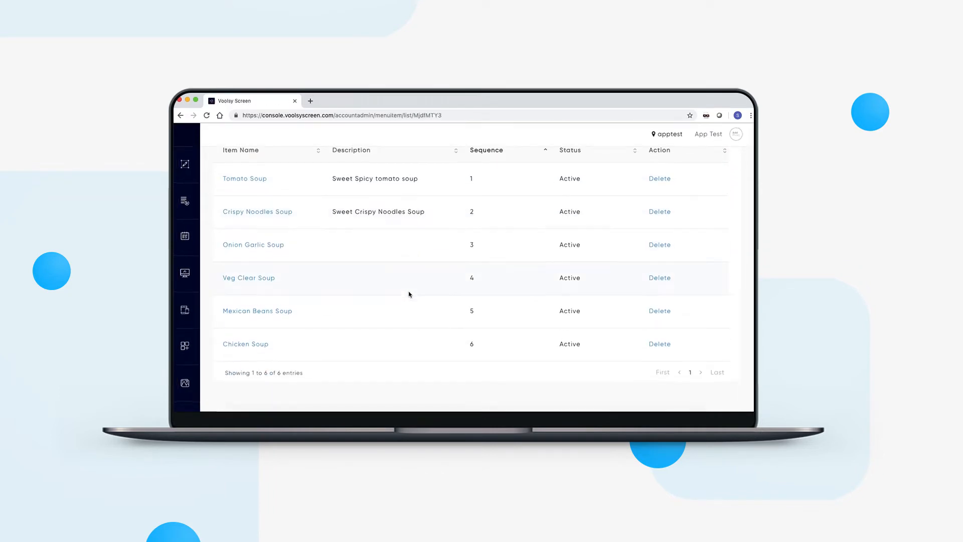
scroll(410, 295, up, 3)
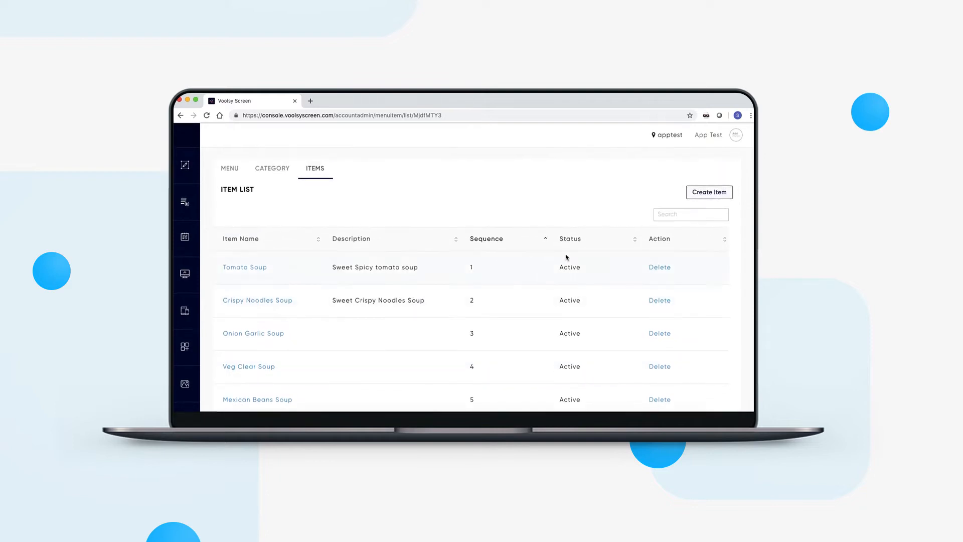
click(700, 193)
click(387, 224)
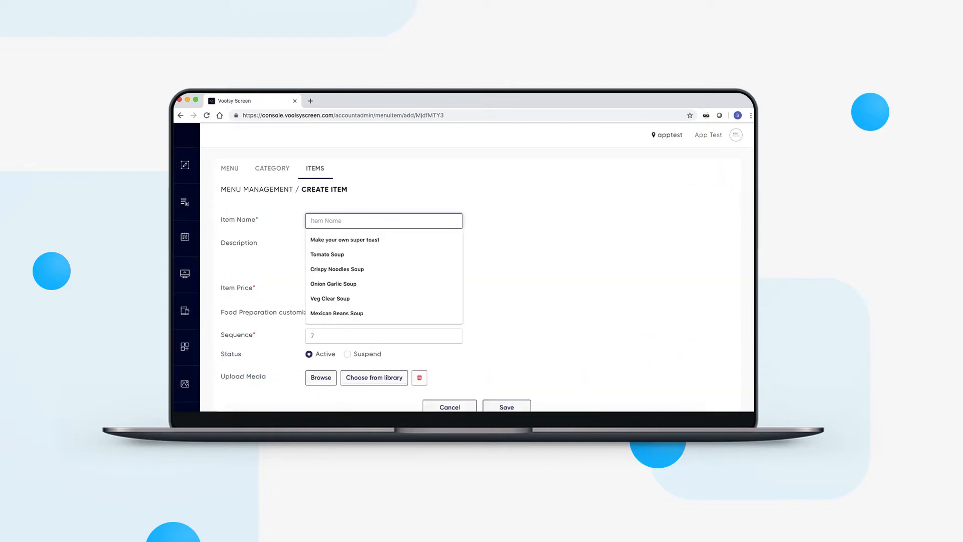
text(Spiced Carrot)
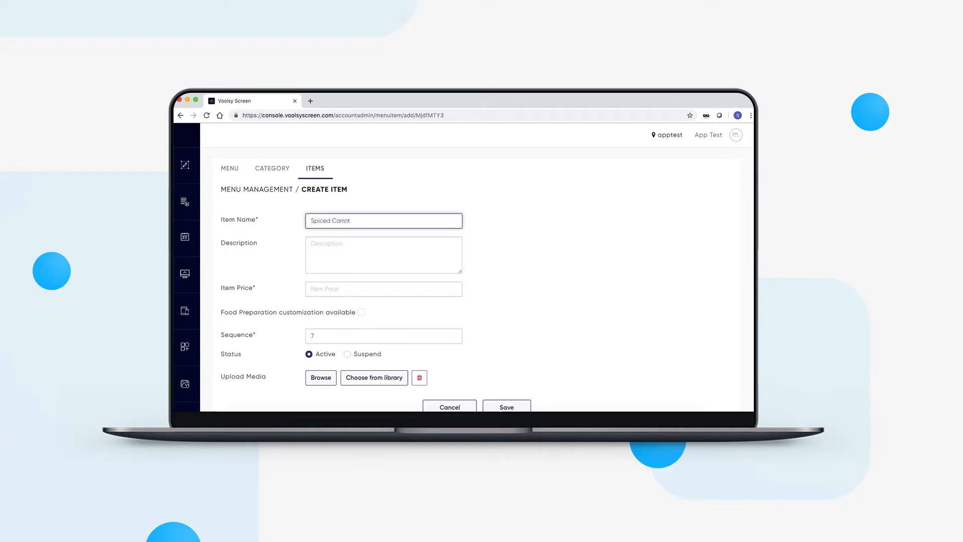
text( & Lentil Soup)
Step: Describe the item as "A delicious soup blend, packed full of iron and low fat to boot" and set its price to 180
click(367, 247)
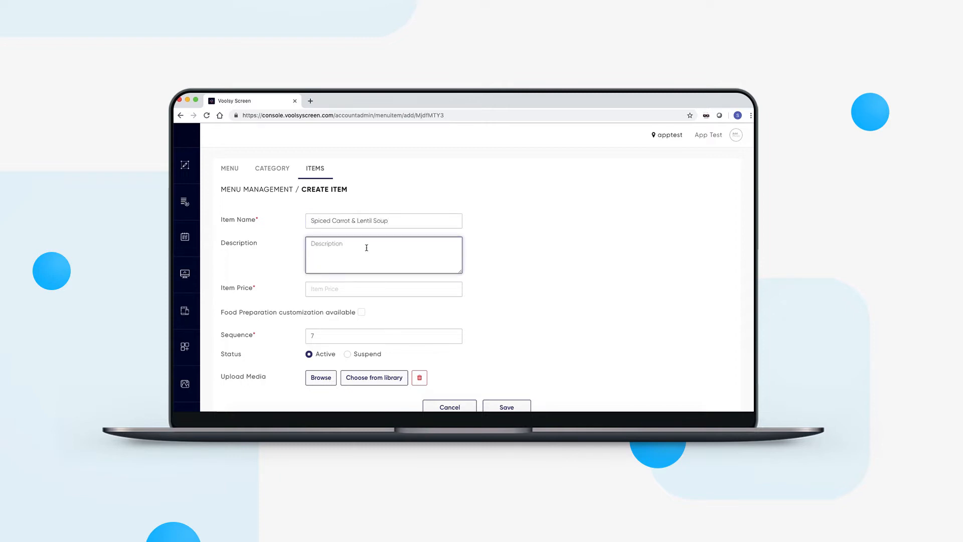
text(A delicious soup blend, packed full of iron and low fat to boot)
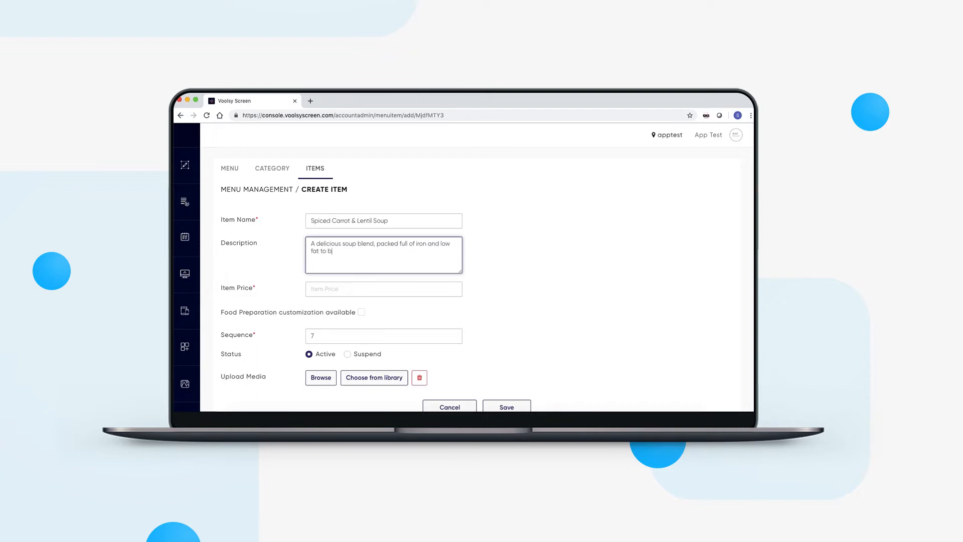
click(342, 290)
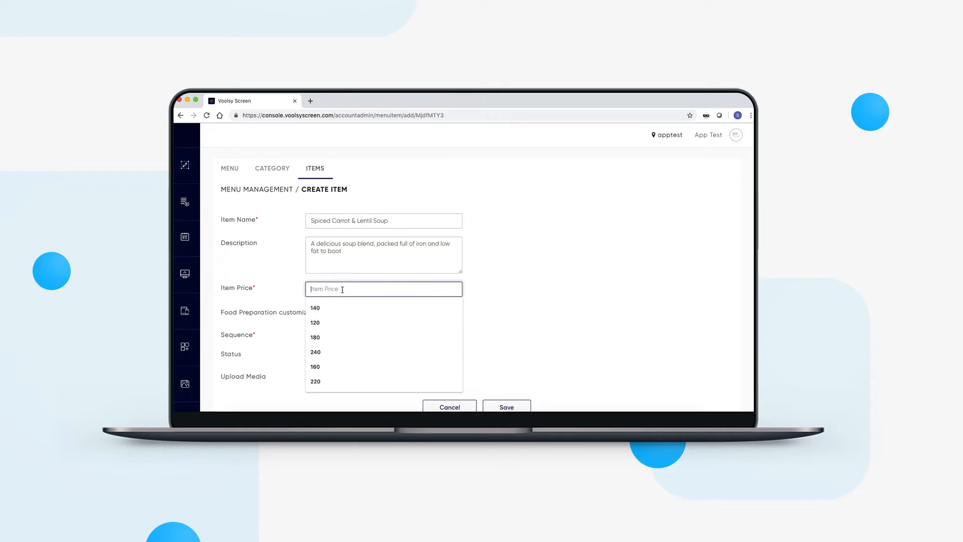
click(316, 337)
Step: Leave food preparation customization off, upload carrot-lentil.jpg as the soup item's media, and save the item
scroll(312, 315, down, 1)
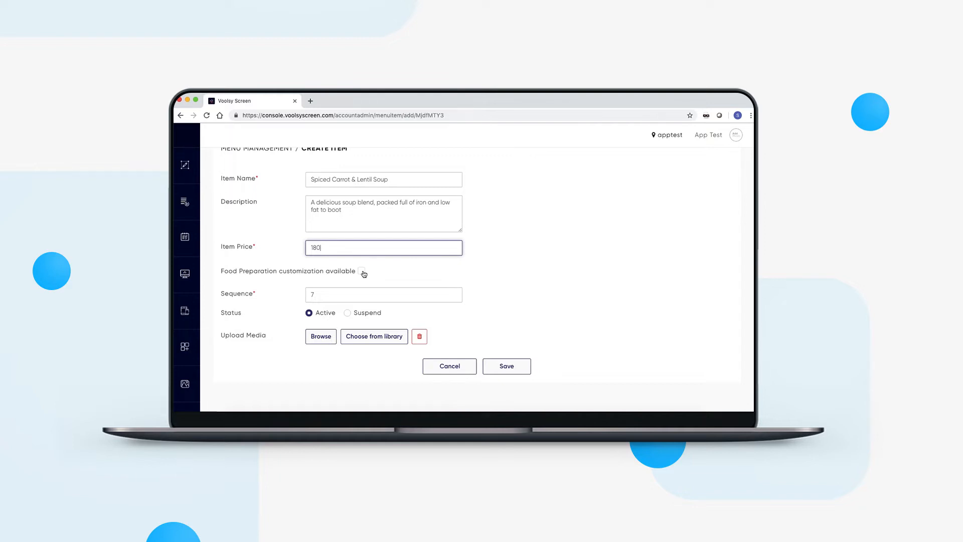
click(363, 272)
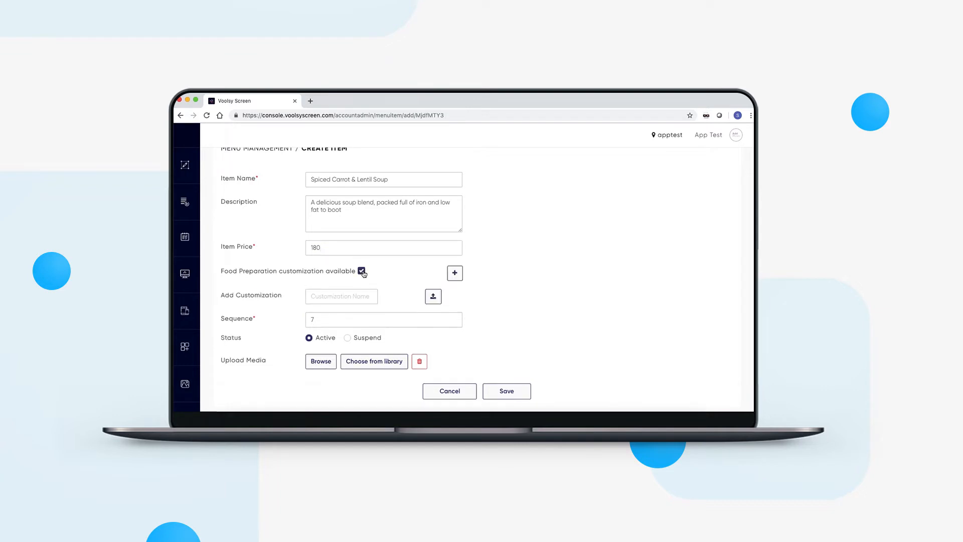
click(362, 271)
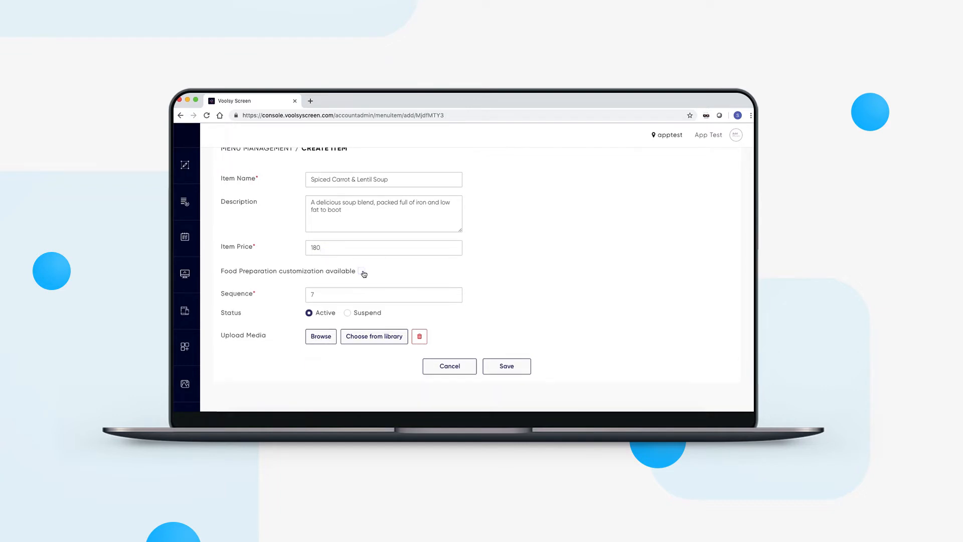
click(324, 337)
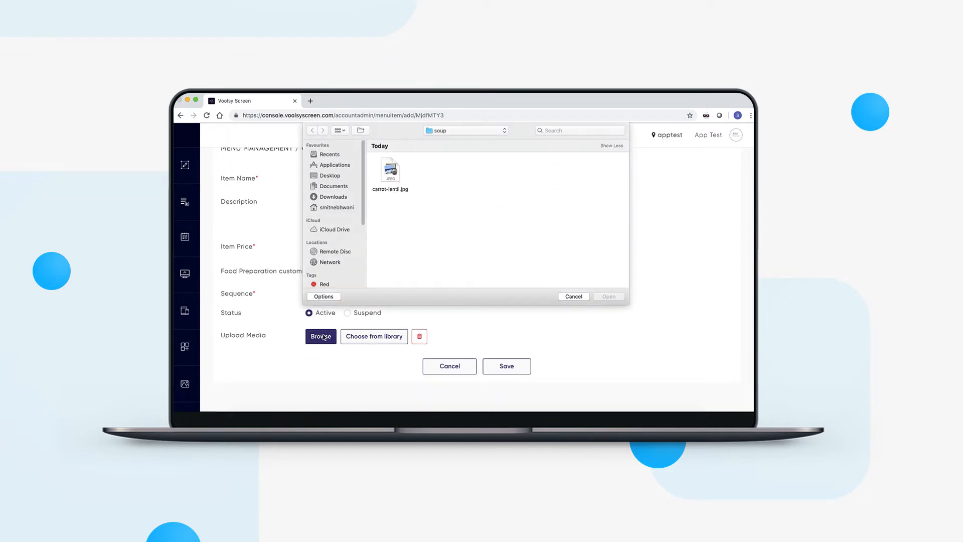
double_click(394, 174)
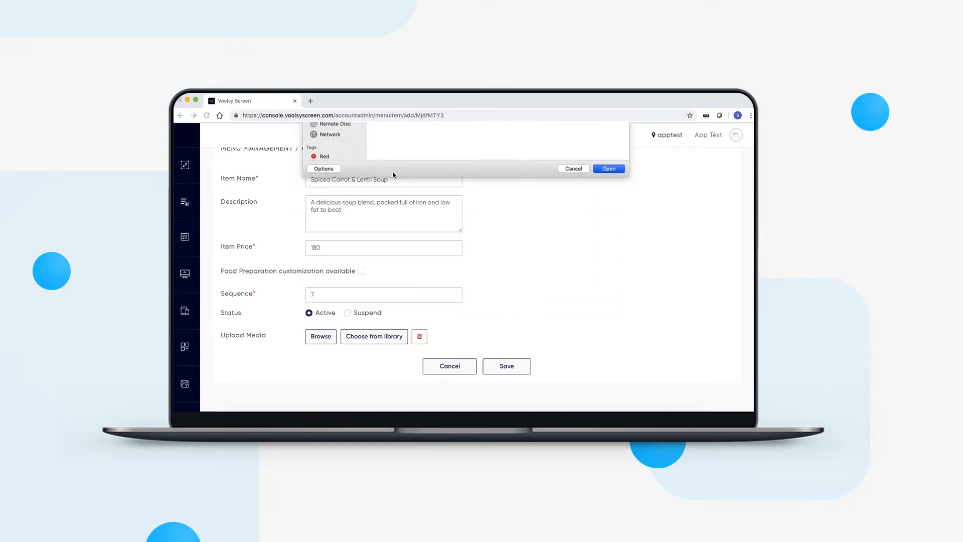
scroll(483, 315, down, 3)
click(506, 365)
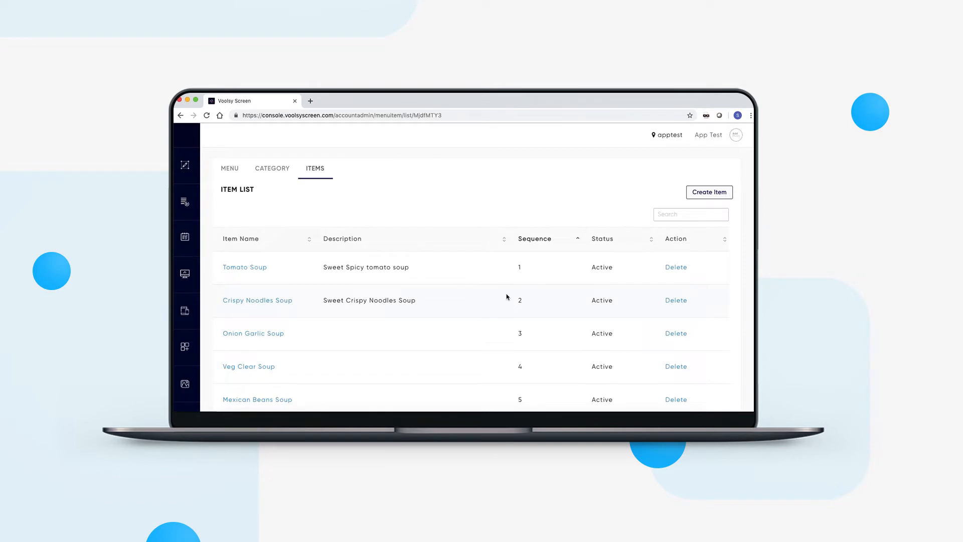
Step: Leave the Soup item list and return to the Digital Menu app in the App Store
scroll(507, 296, down, 3)
scroll(507, 296, up, 3)
click(277, 176)
click(230, 171)
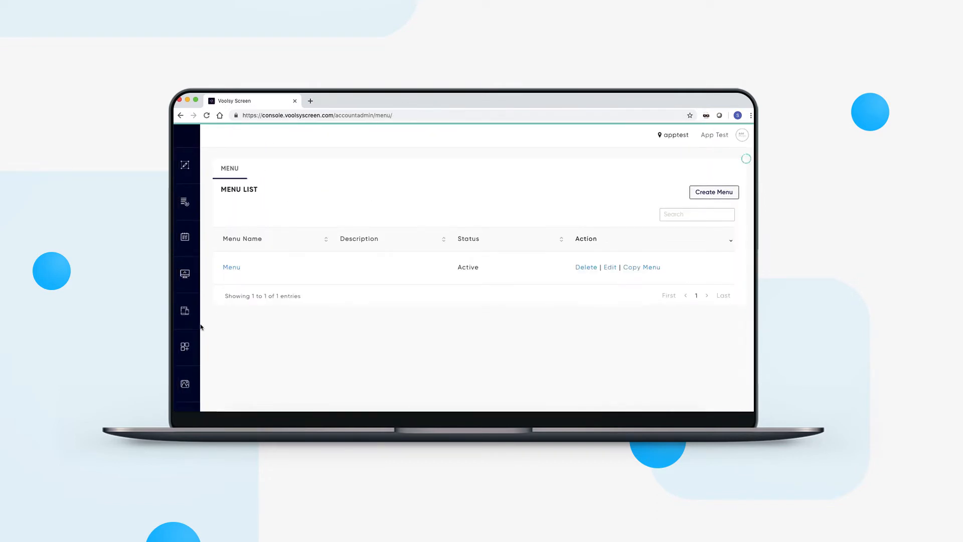
mouse_move(184, 395)
scroll(187, 393, down, 3)
click(205, 280)
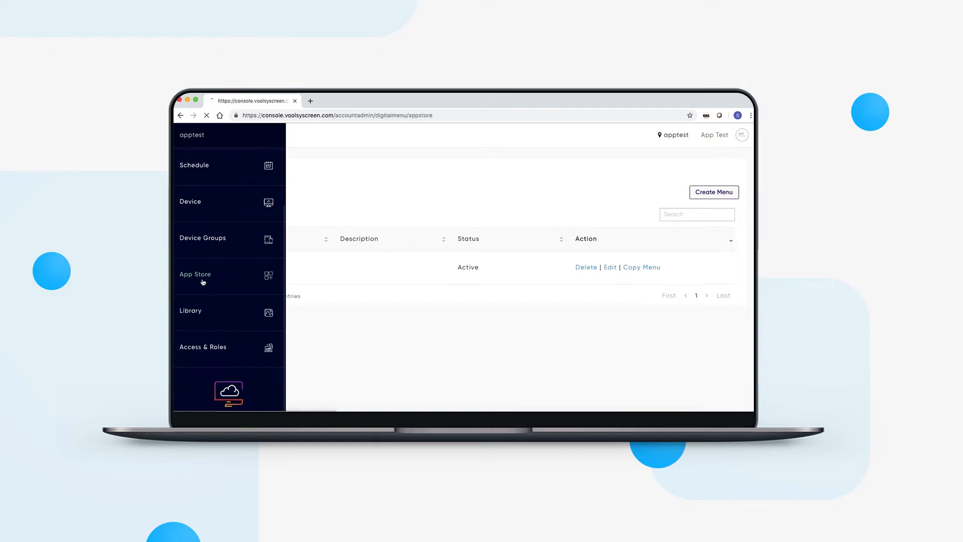
click(306, 248)
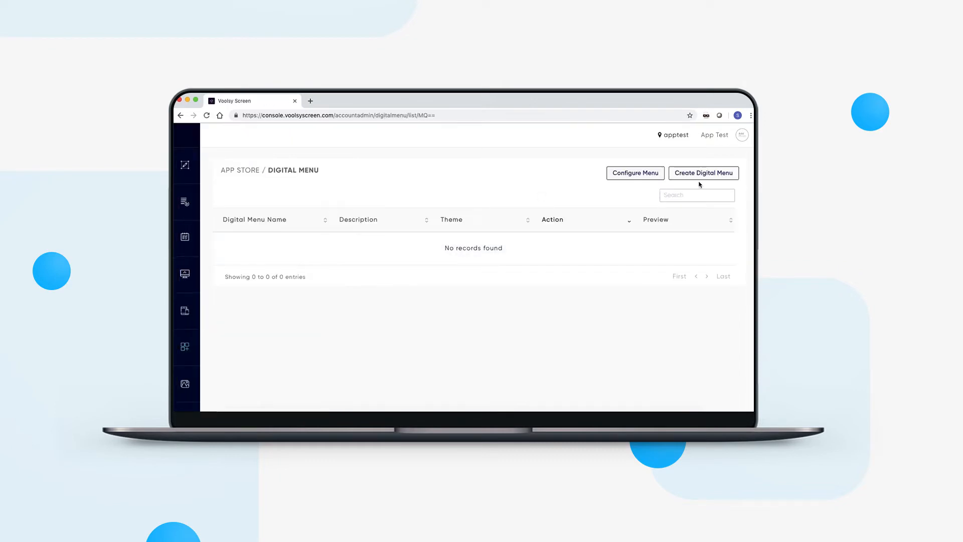
Step: Start a new digital menu named "Digital Menu" and choose Theme 1 for it
click(703, 174)
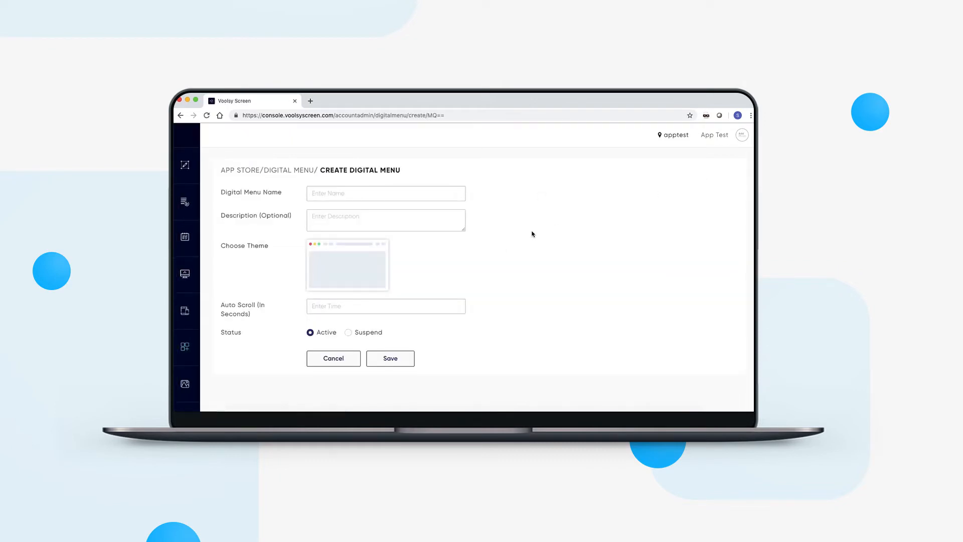
click(396, 188)
text(D)
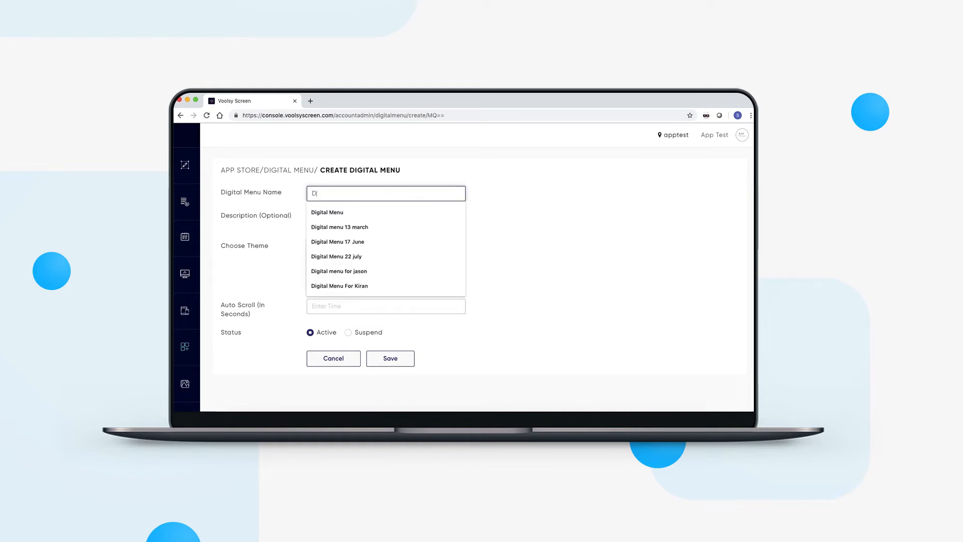
text(igital Menu)
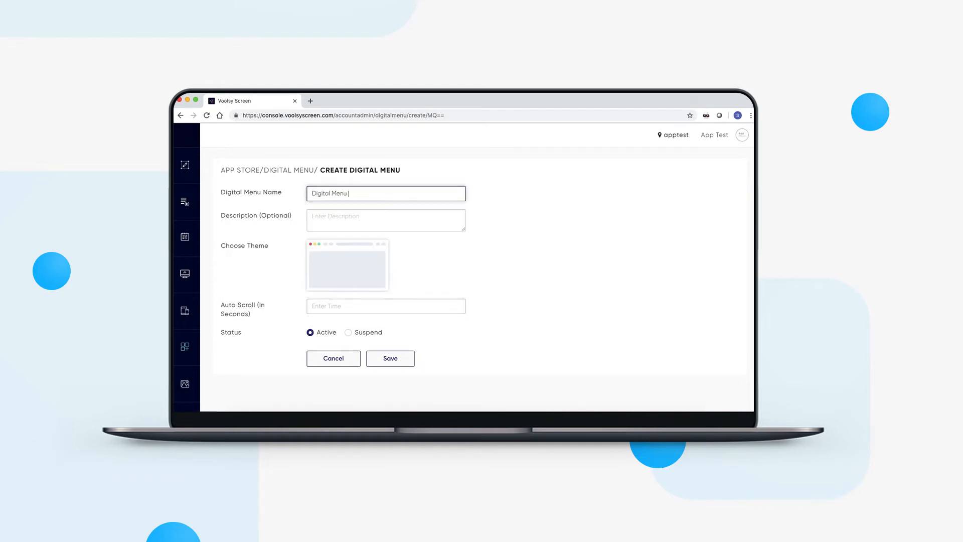
click(366, 265)
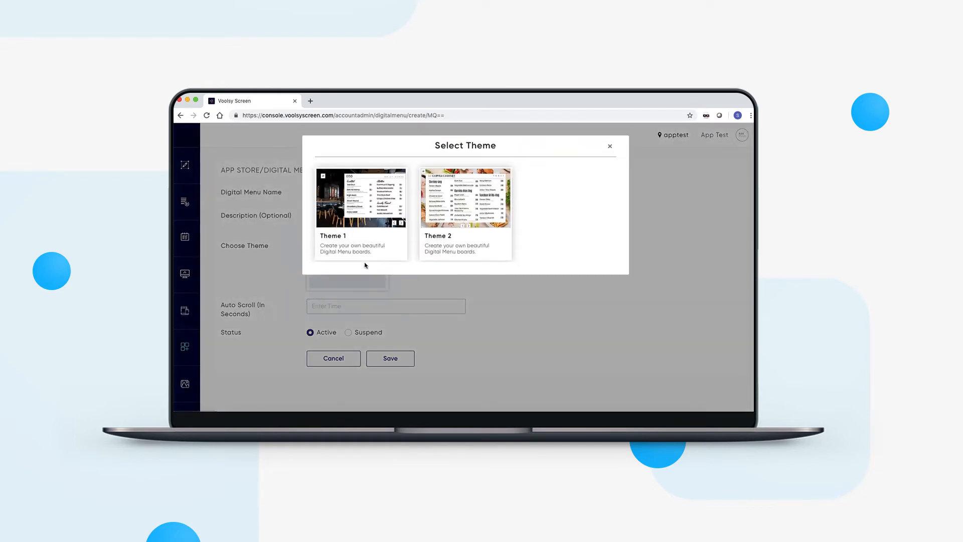
click(369, 210)
Step: Apply Theme 1, describe the menu as "digital menu for dining", set auto scroll to 30 seconds, and save it
click(369, 206)
text(digital)
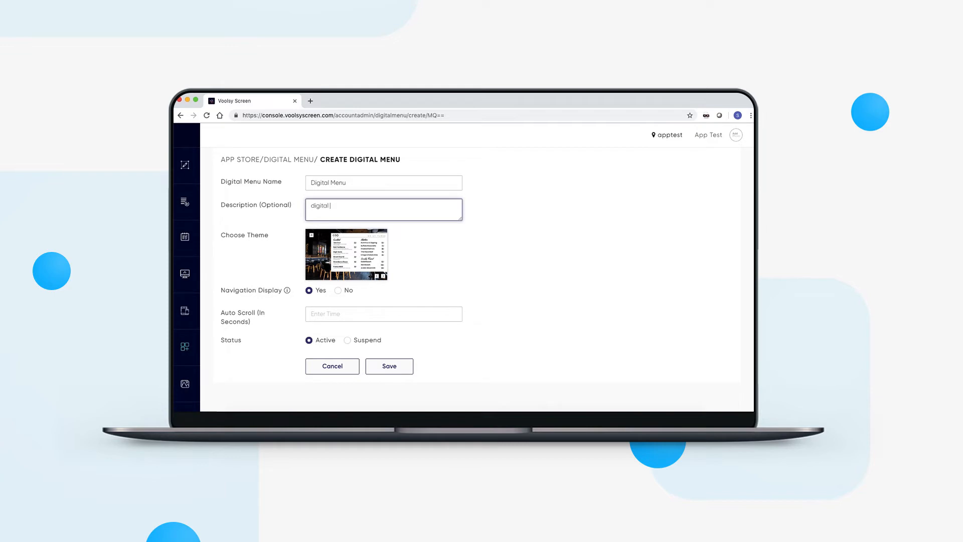
text( menu for dining)
click(326, 317)
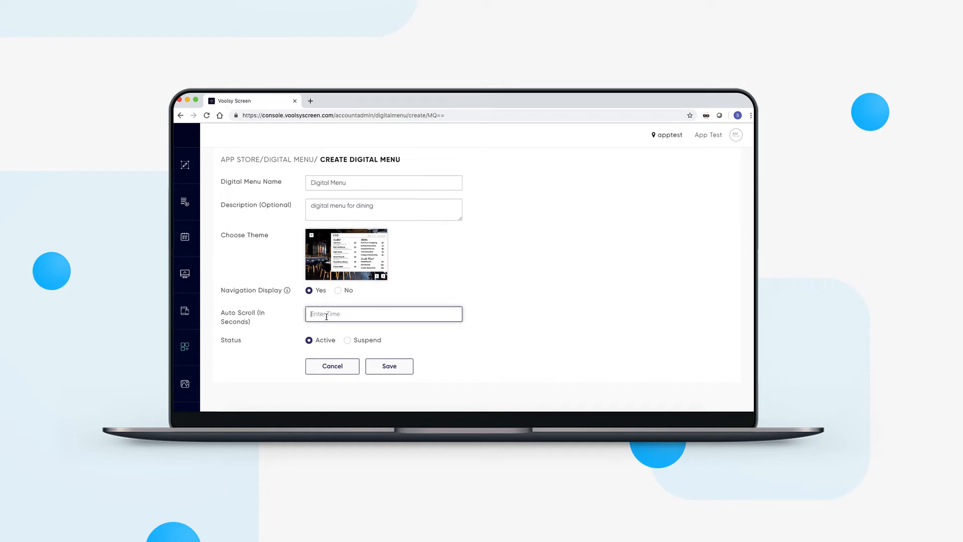
text(30)
mouse_move(287, 293)
click(381, 367)
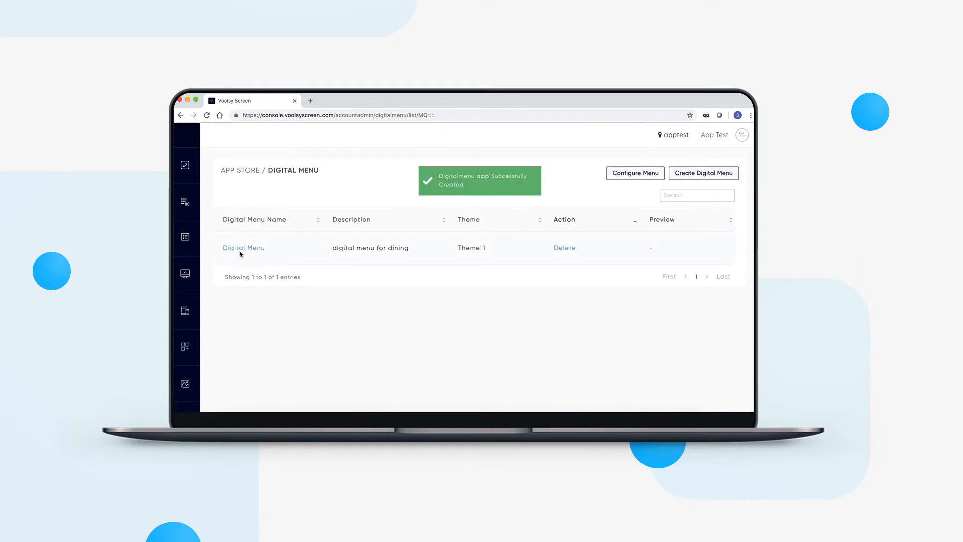
Step: Open the saved Digital Menu for editing and start creating a new page in it
click(240, 251)
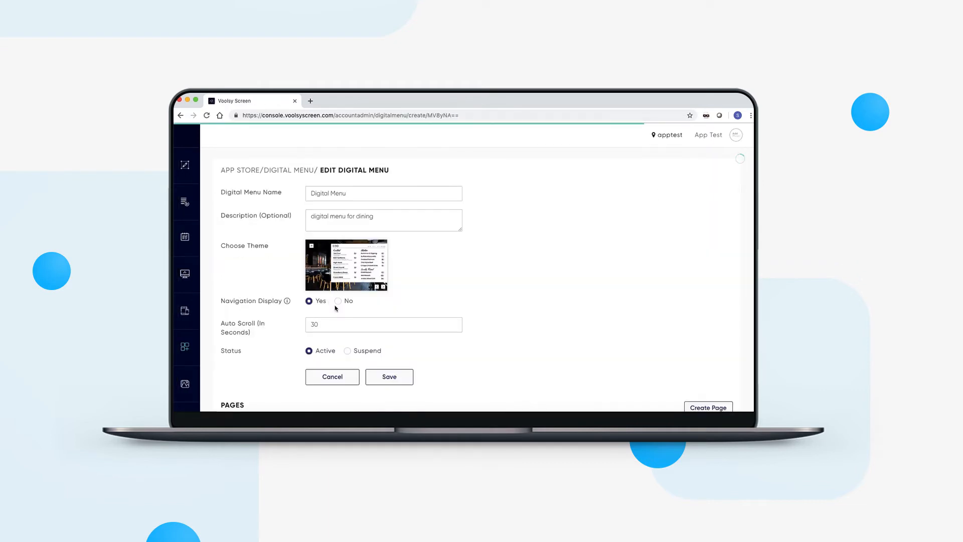
scroll(489, 315, down, 3)
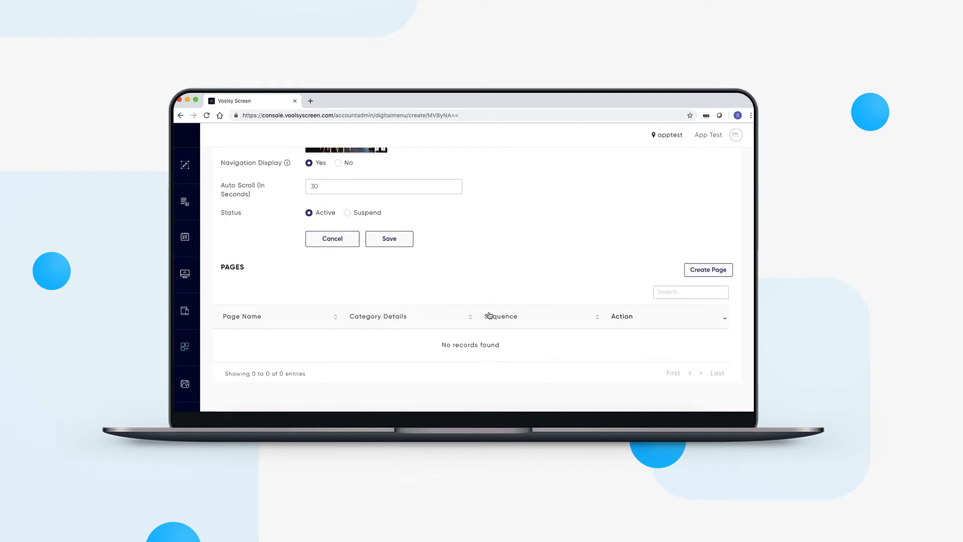
click(700, 273)
Step: Name the page "Food" and add the page note "Food page of digital menu"
click(390, 224)
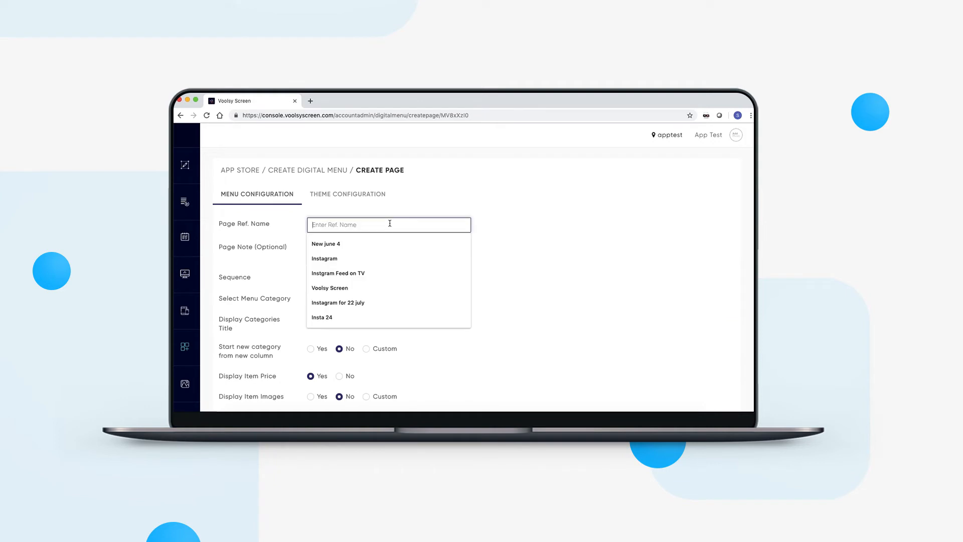
key(Escape)
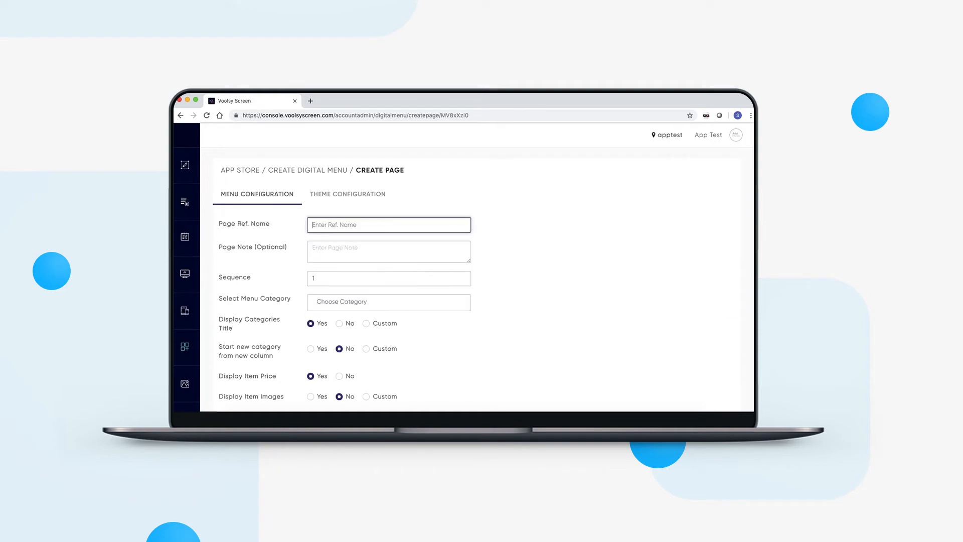
click(390, 224)
text(Food)
scroll(376, 266, down, 2)
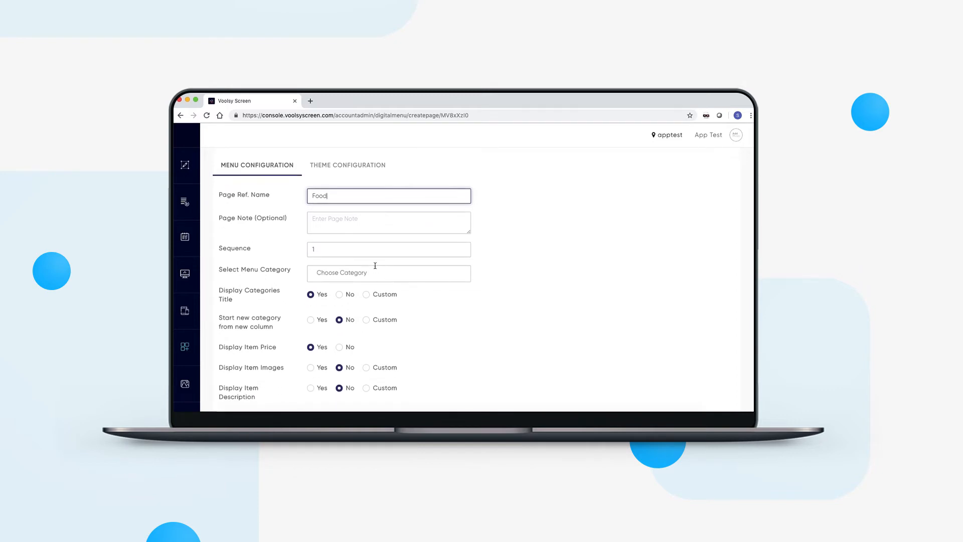
click(346, 224)
text(Food page of digital menu)
Step: Assign the Soup, Starter and Salads menu categories to the Food page
scroll(326, 251, down, 2)
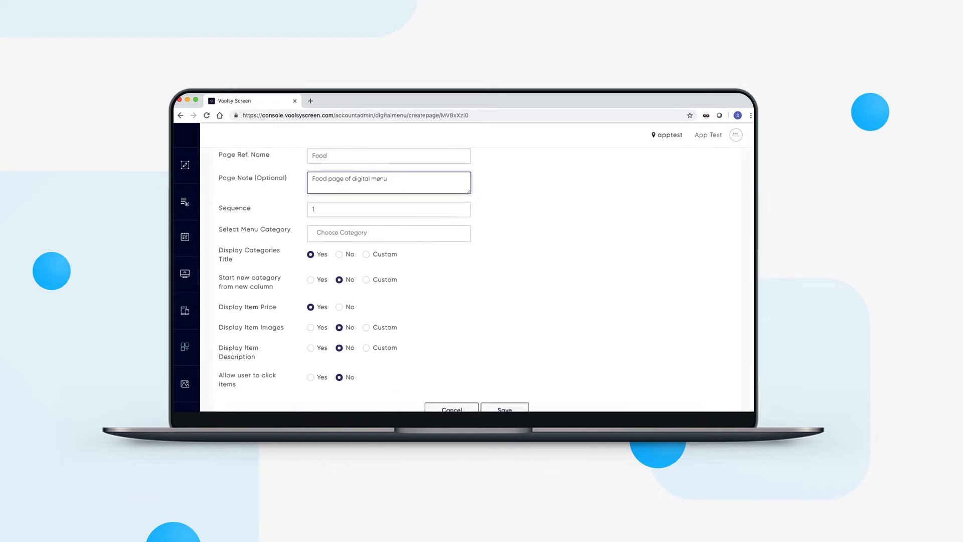
click(325, 220)
scroll(326, 270, down, 1)
click(326, 271)
click(371, 222)
scroll(352, 299, down, 1)
scroll(350, 266, up, 2)
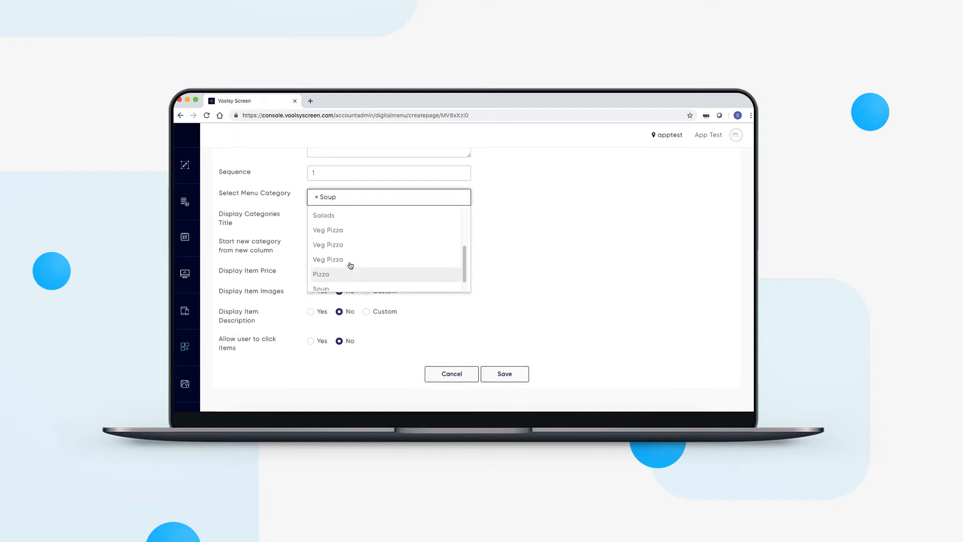
click(346, 235)
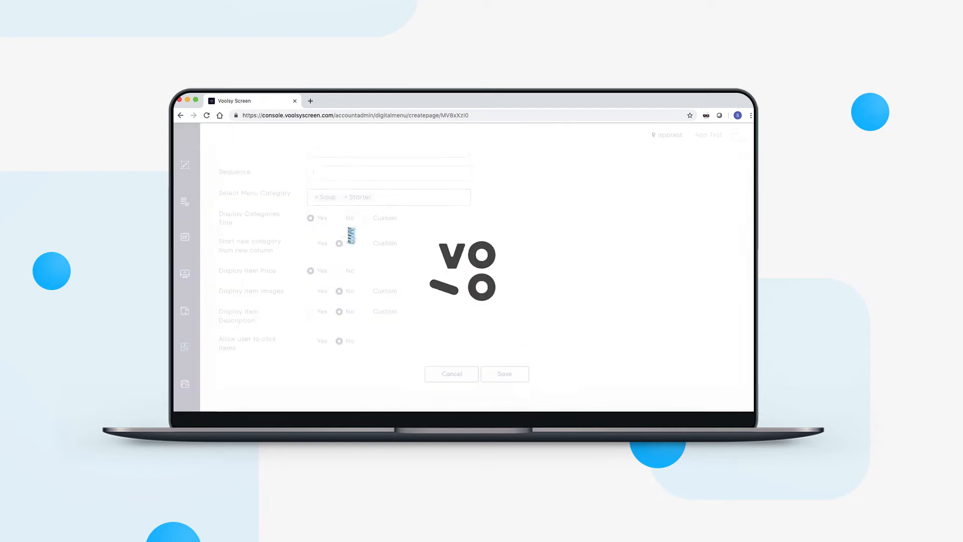
click(391, 197)
scroll(370, 261, down, 1)
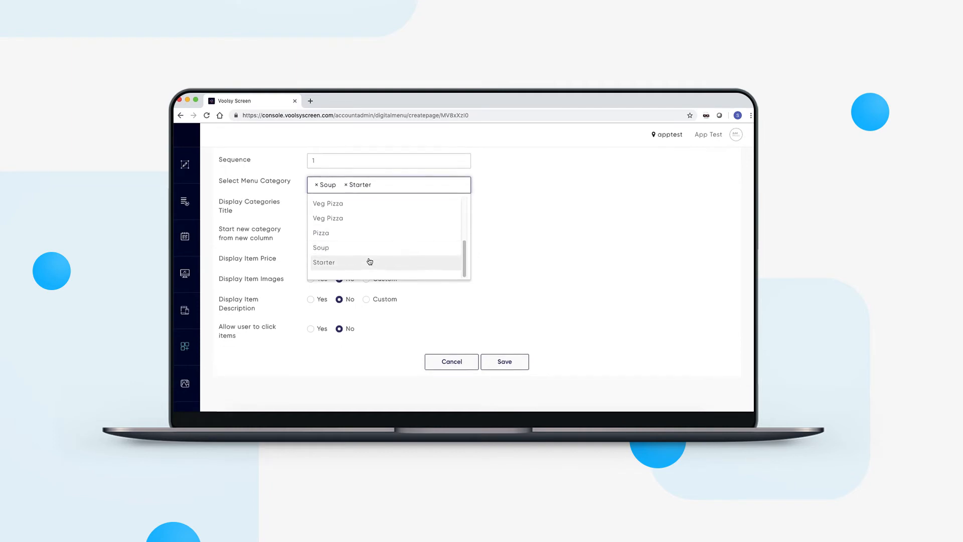
scroll(370, 261, up, 4)
click(357, 263)
scroll(458, 278, down, 1)
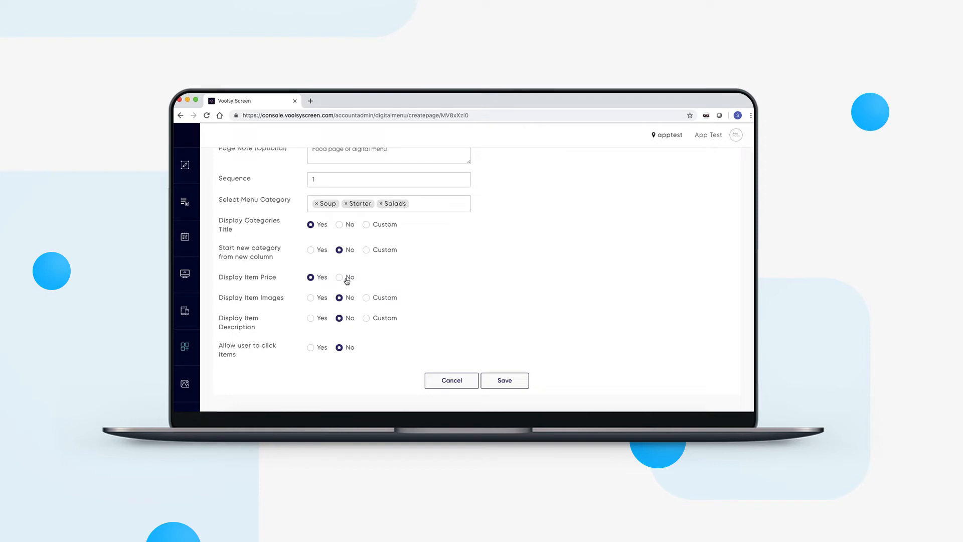
click(367, 250)
click(346, 278)
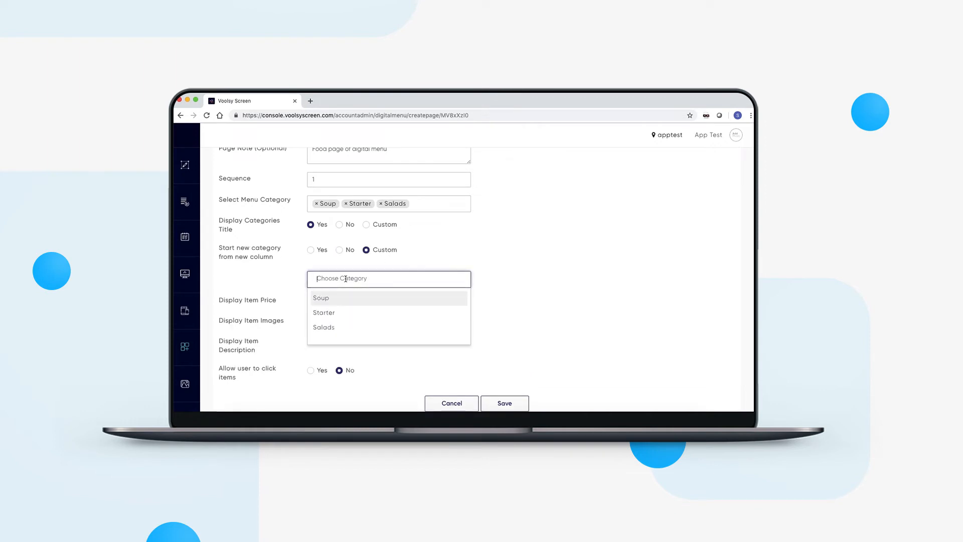
click(340, 250)
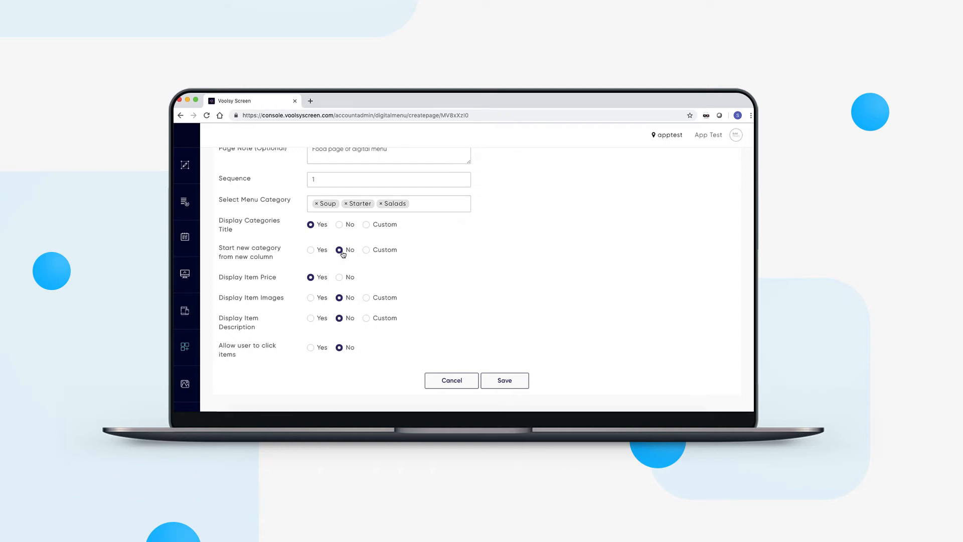
Step: Make each new category start from a new column and allow users to click items
click(311, 250)
scroll(275, 265, down, 1)
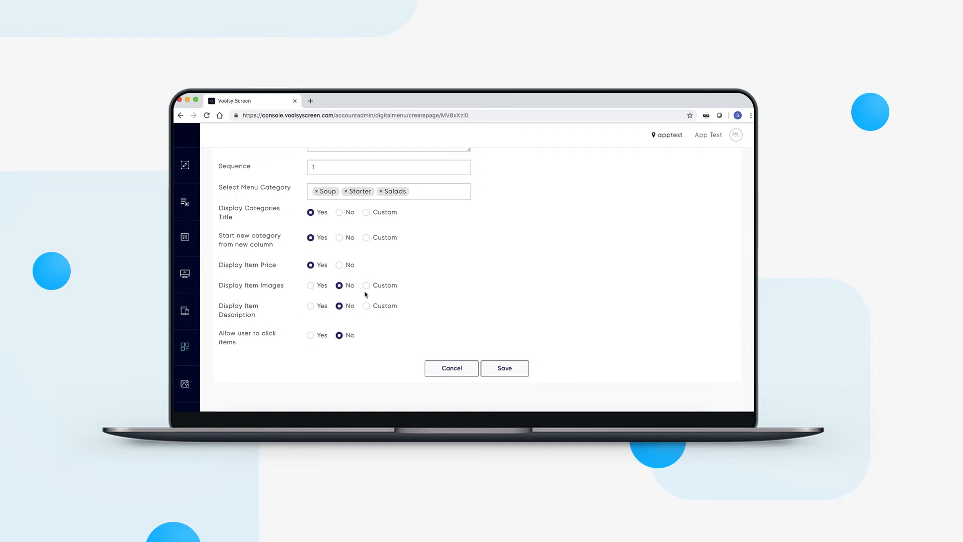
click(312, 338)
Step: In the page's theme configuration, set the category font to Aileron Bold
scroll(439, 333, up, 3)
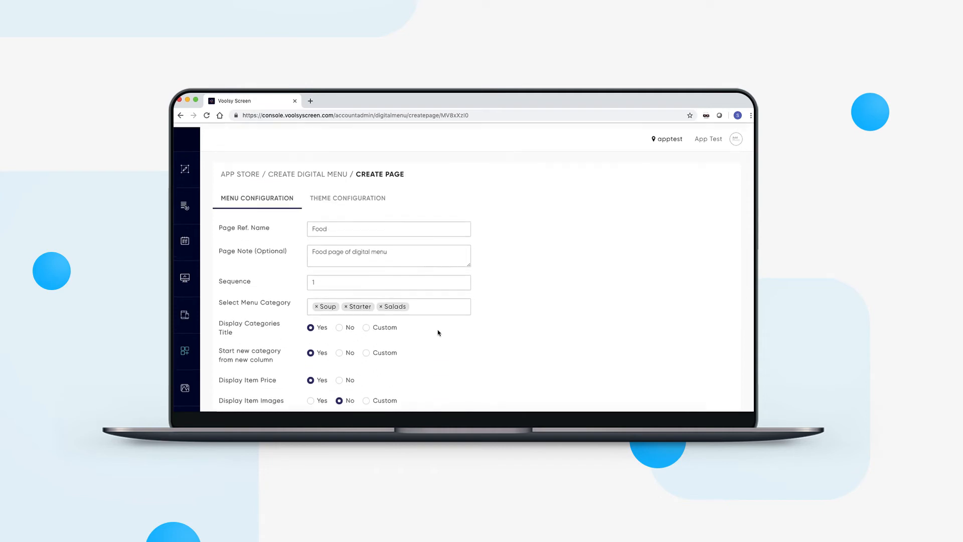
click(368, 195)
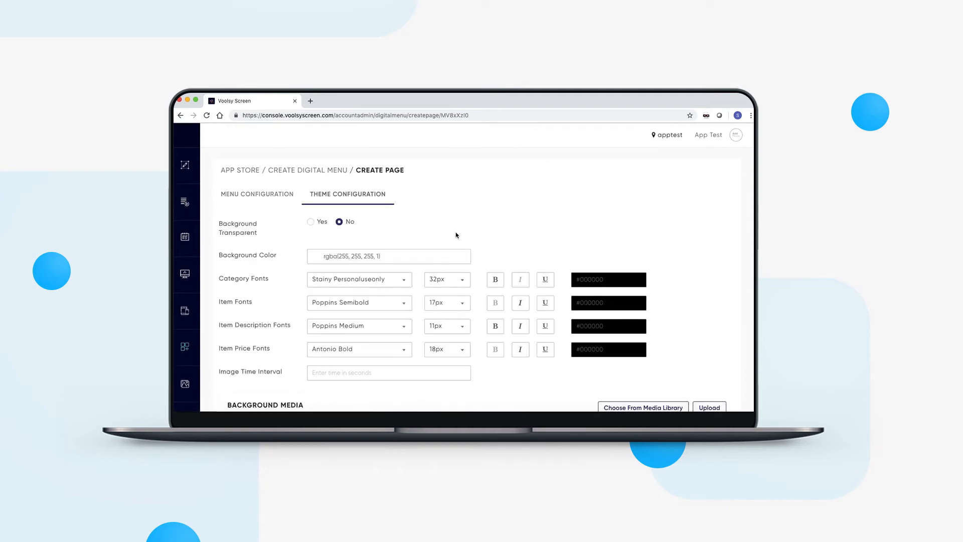
click(398, 261)
click(414, 237)
scroll(358, 245, down, 1)
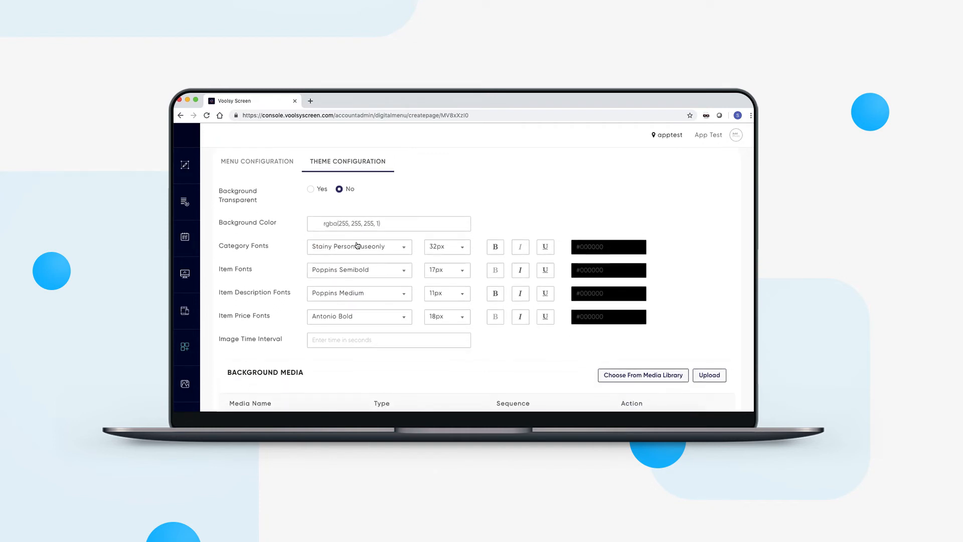
scroll(356, 226, down, 1)
click(359, 229)
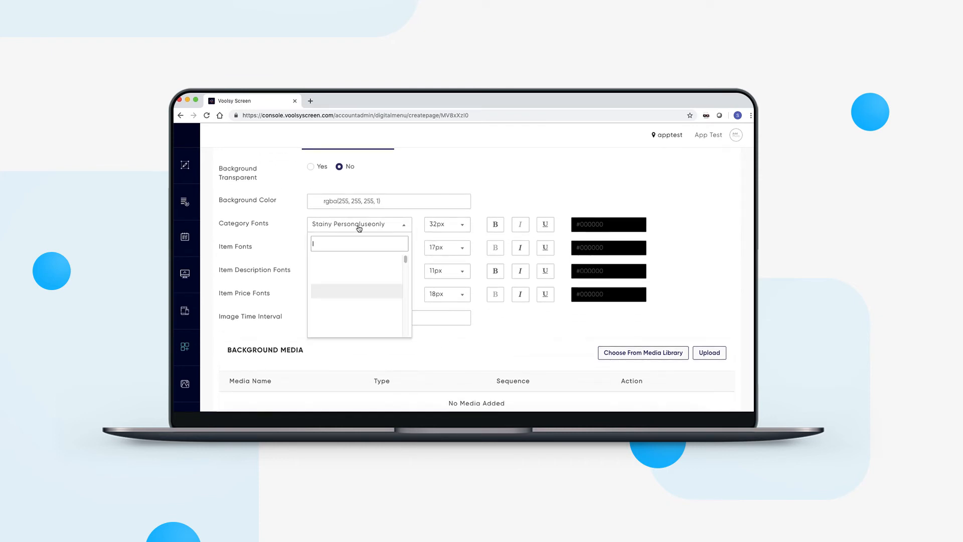
click(374, 228)
click(375, 227)
scroll(367, 303, down, 2)
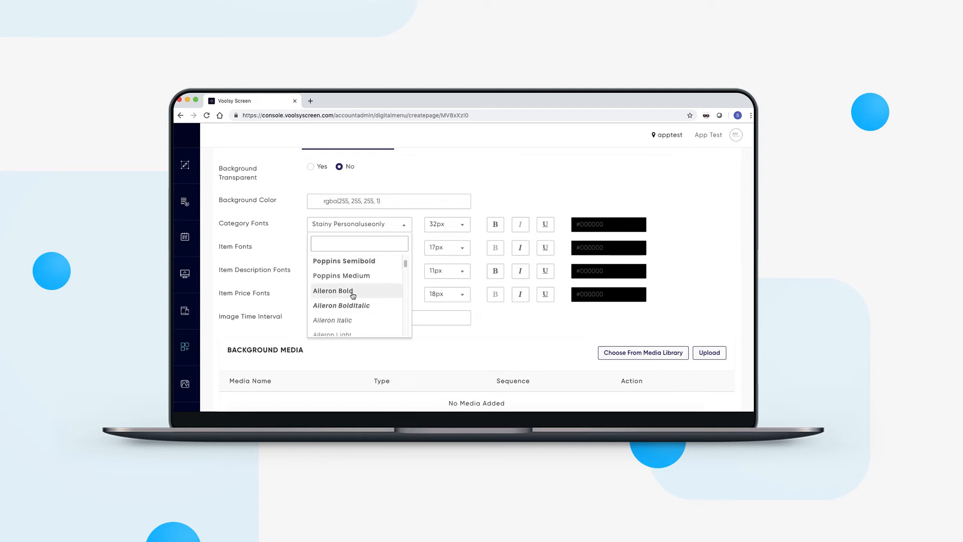
click(353, 295)
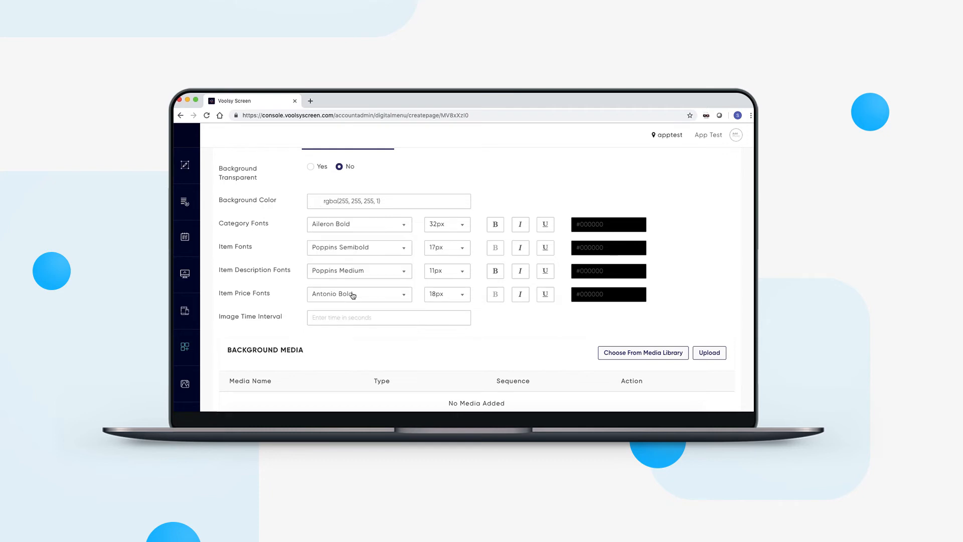
Step: Set the item font to Aileron Regular and the item description font to Aileron Light
click(372, 250)
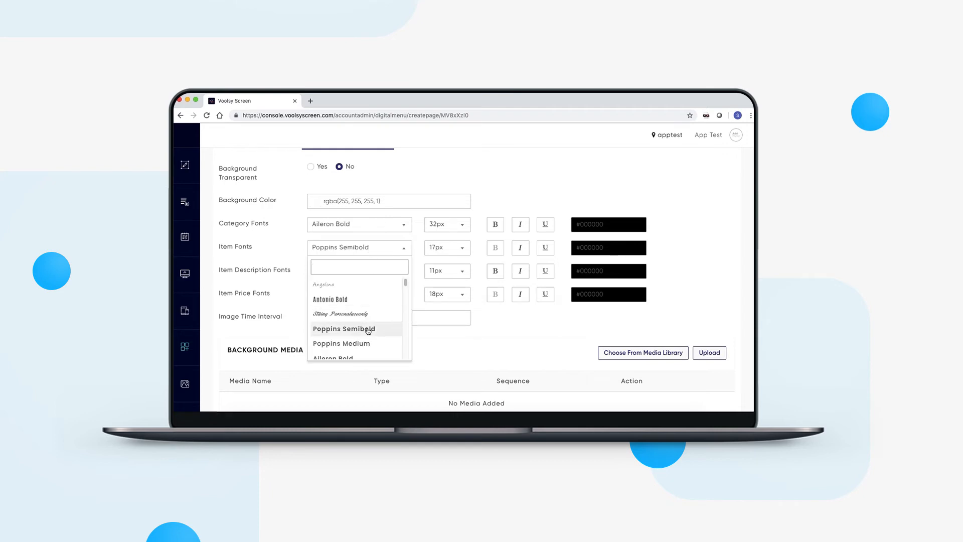
scroll(368, 332, down, 1)
scroll(368, 332, down, 3)
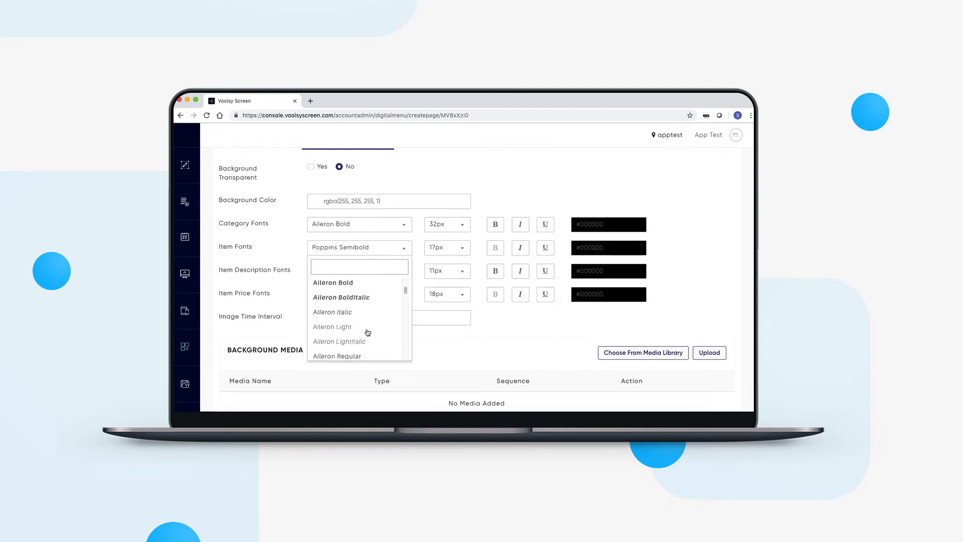
click(362, 331)
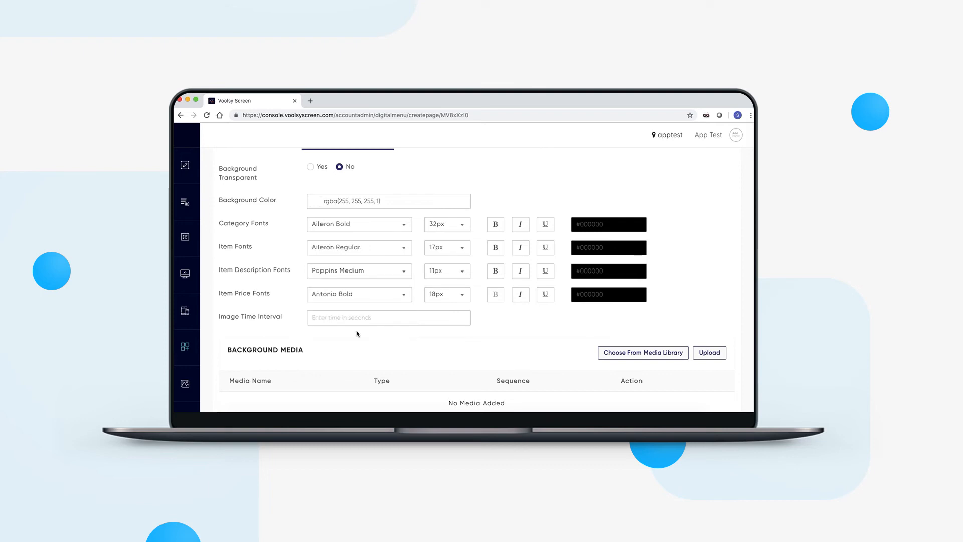
click(361, 276)
scroll(354, 338, down, 3)
click(353, 339)
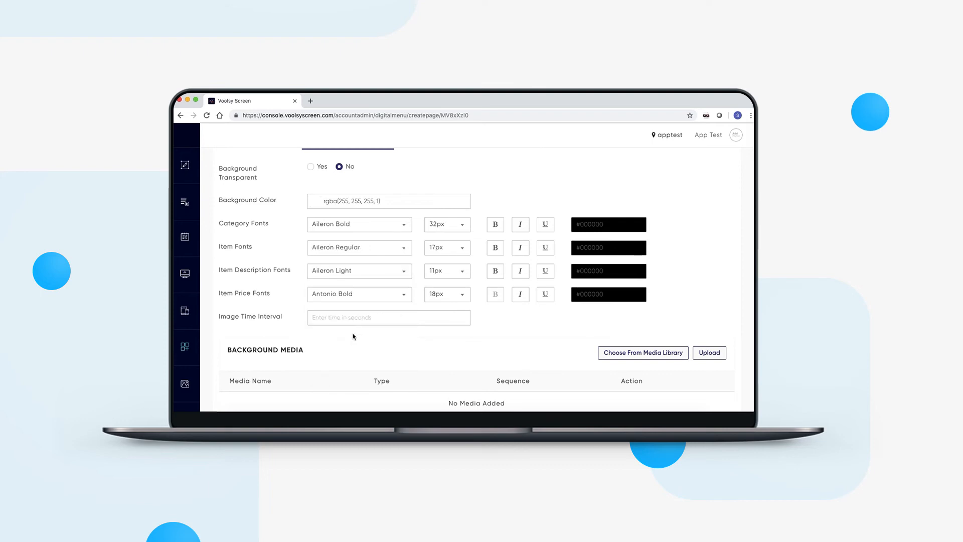
Step: Set the item price font to Aileron Regular at 17px
click(361, 297)
scroll(357, 360, down, 5)
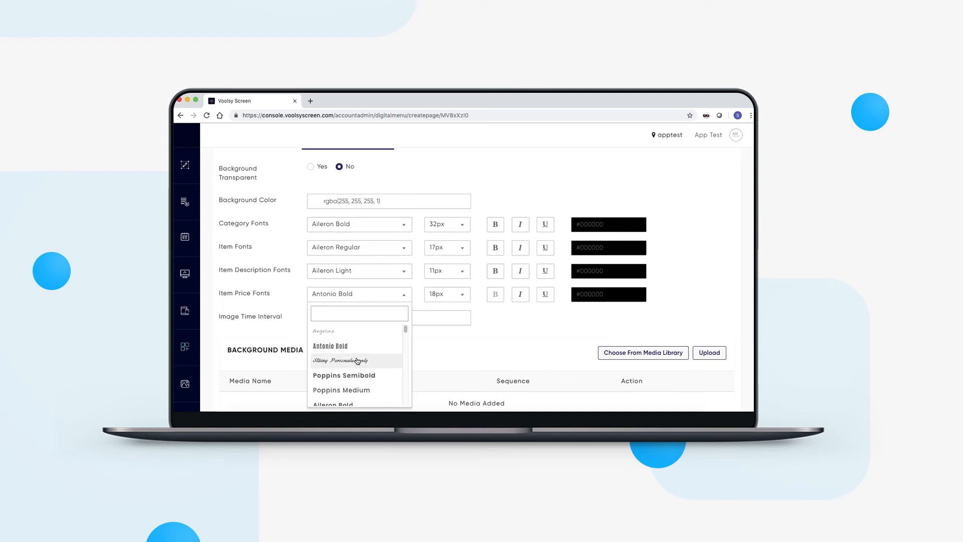
scroll(357, 360, down, 1)
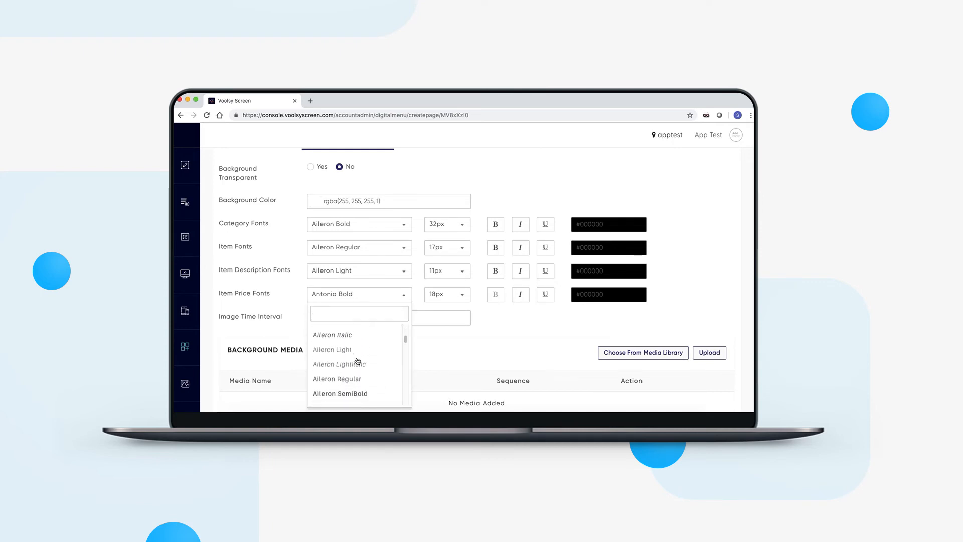
click(356, 380)
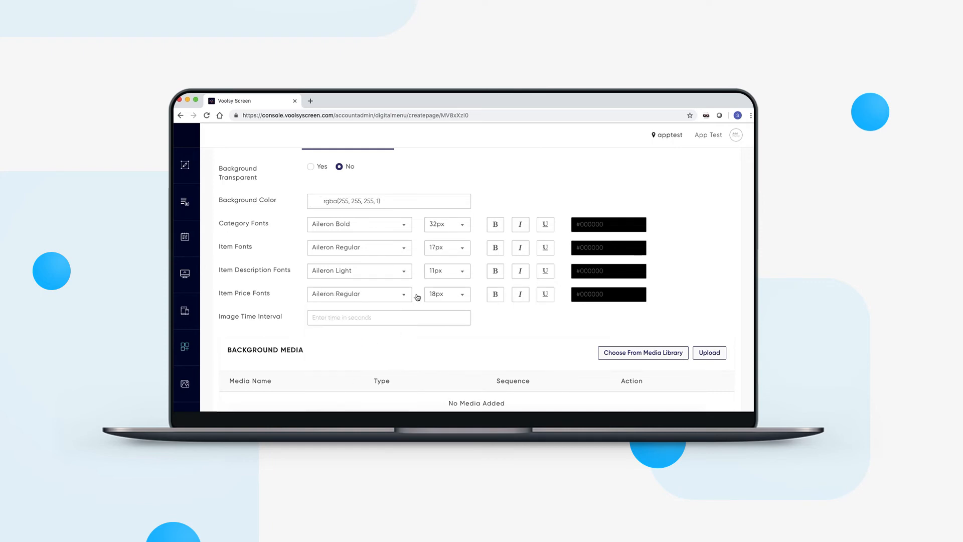
click(442, 295)
text(17)
key(Return)
Step: Add land_small.jpg from the media library as the page's background media
scroll(427, 317, down, 3)
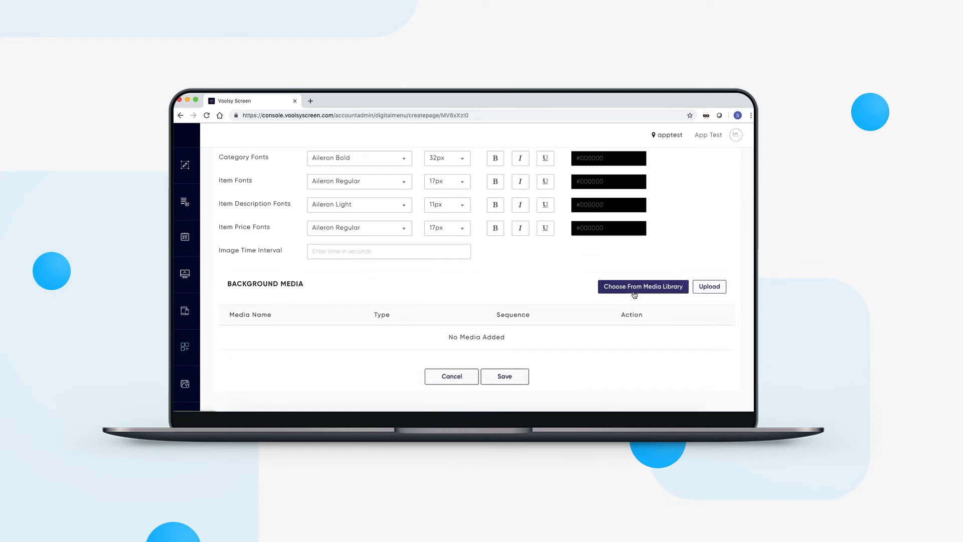
click(635, 293)
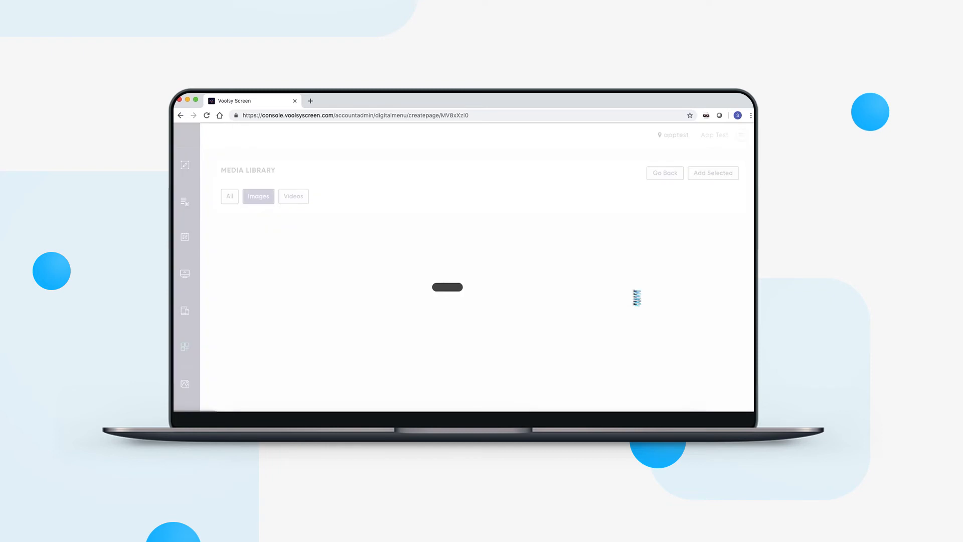
click(349, 247)
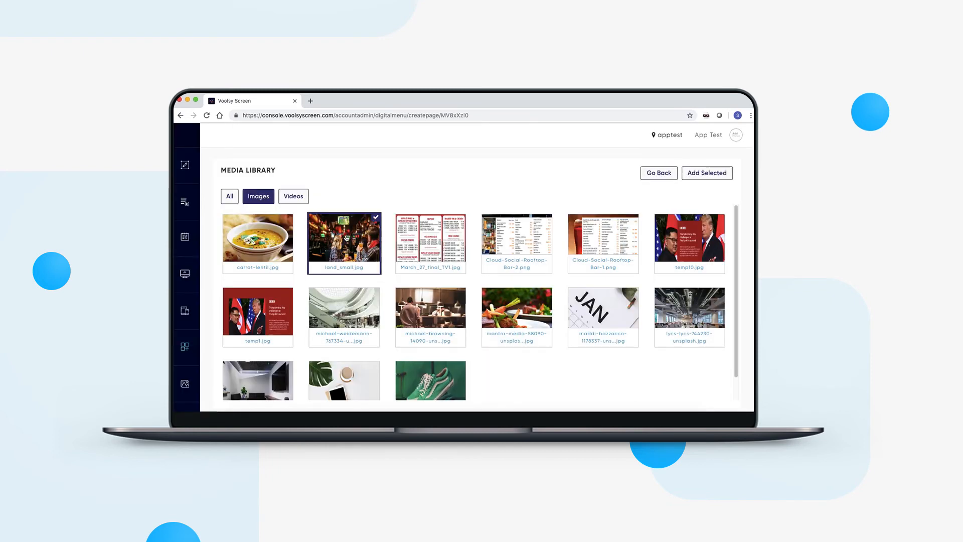
click(708, 175)
Step: Leave the image time interval empty and save the Food page
scroll(652, 251, down, 5)
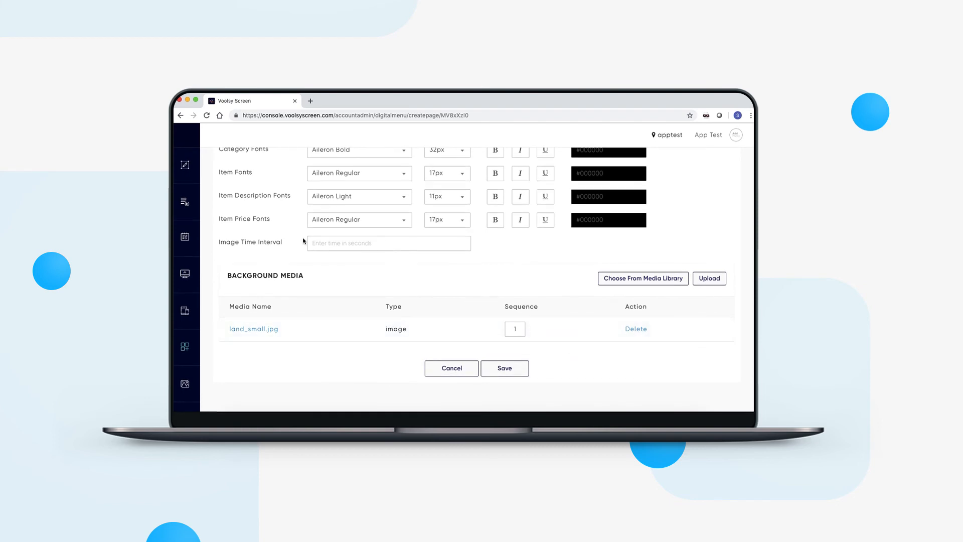
click(329, 244)
click(509, 264)
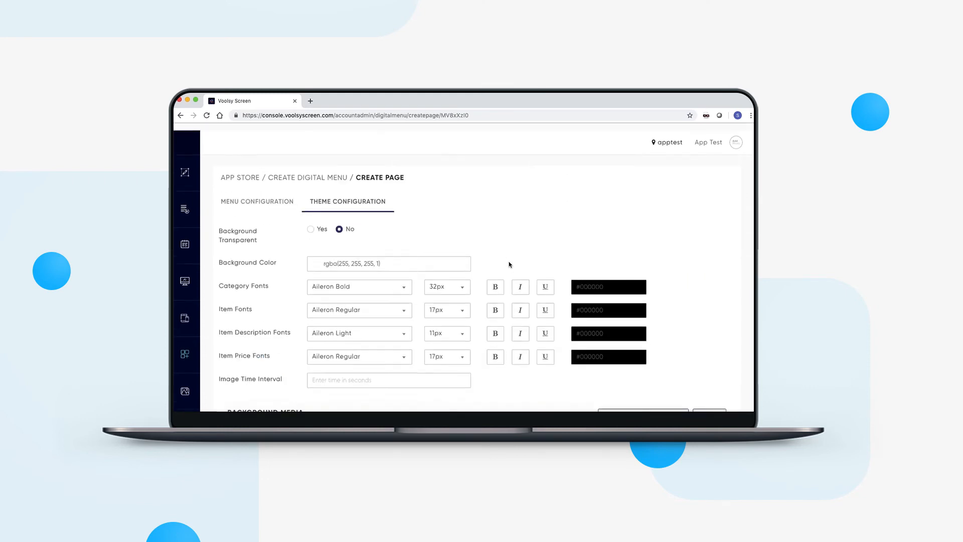
scroll(502, 301, down, 5)
click(503, 369)
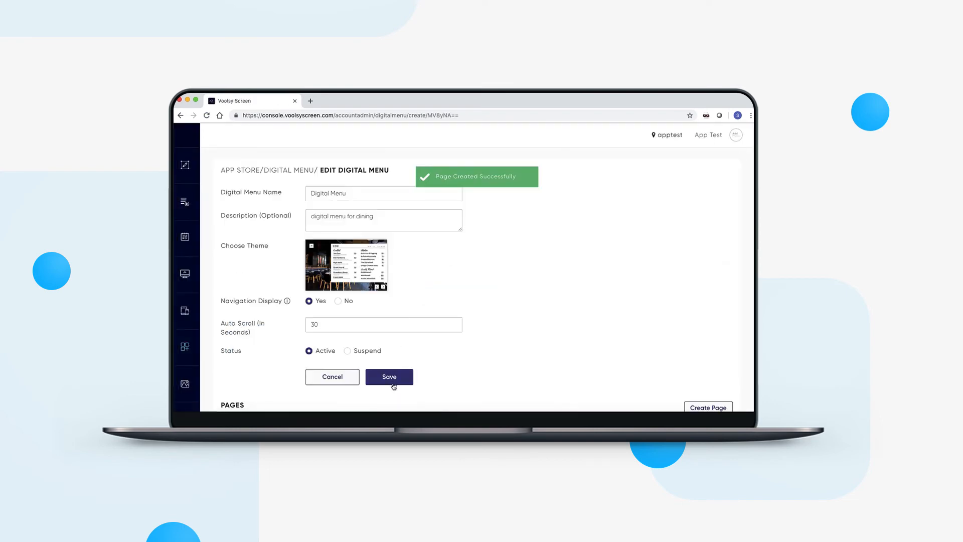
Step: Save the digital menu, preview it with the Spiced Carrot & Lentil Soup details opened, and close the preview
click(390, 377)
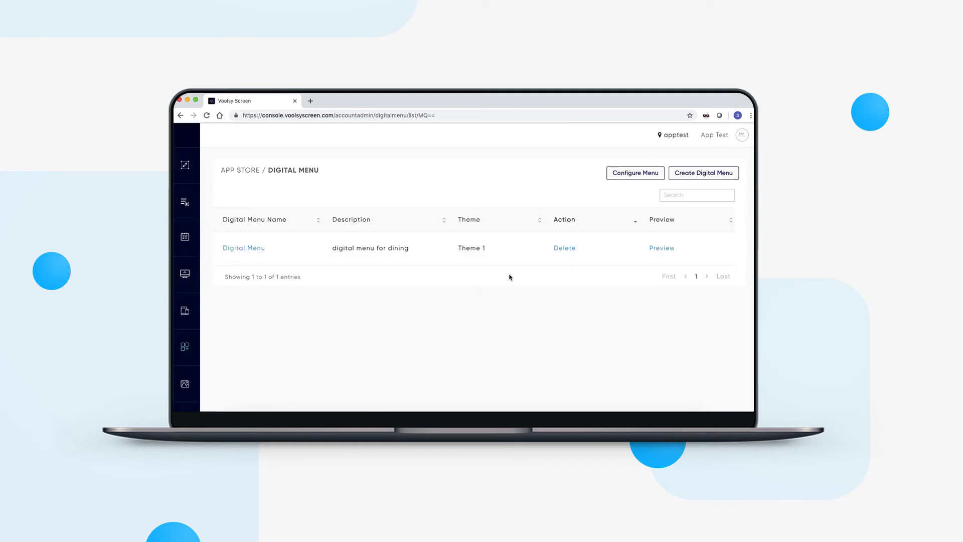
click(660, 250)
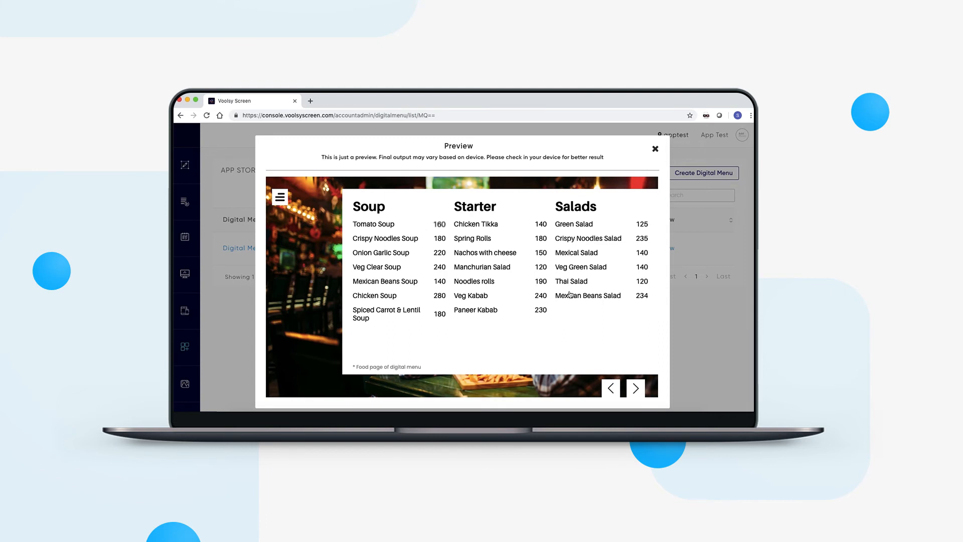
click(379, 312)
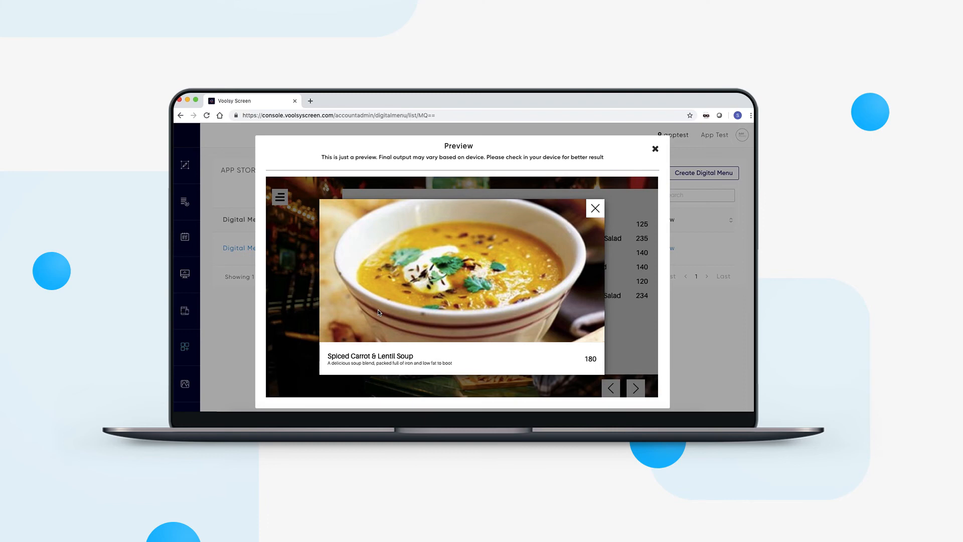
click(595, 209)
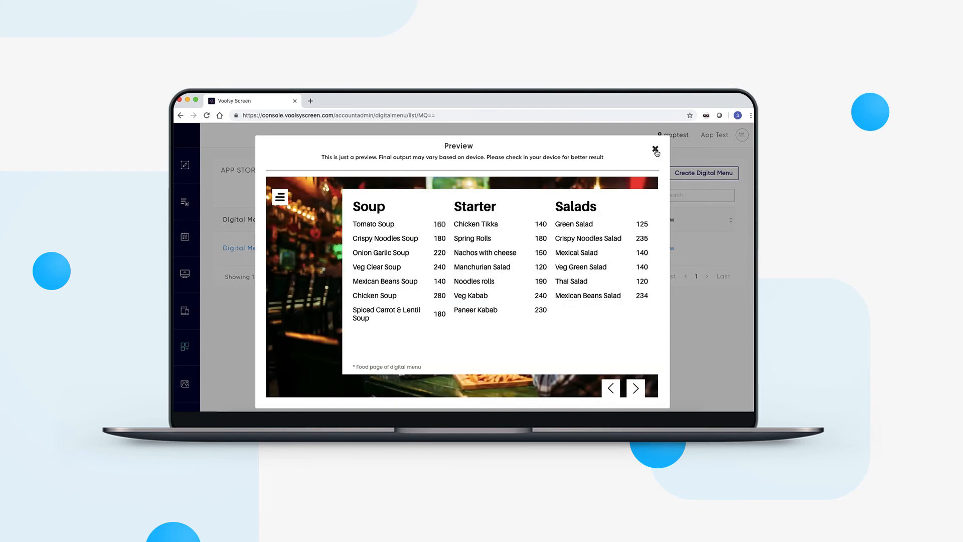
click(656, 150)
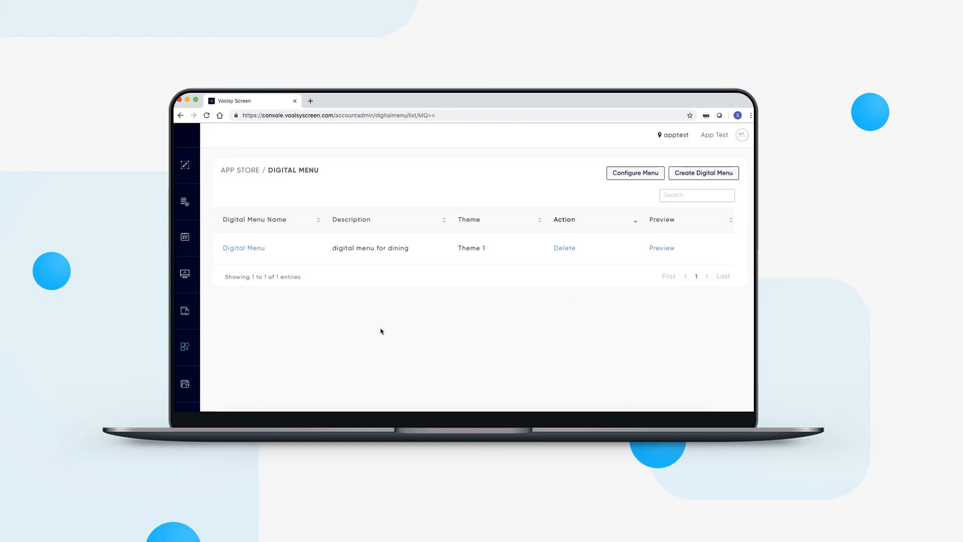
Step: Start a new playlist named "Digital Menu playlist"
click(191, 202)
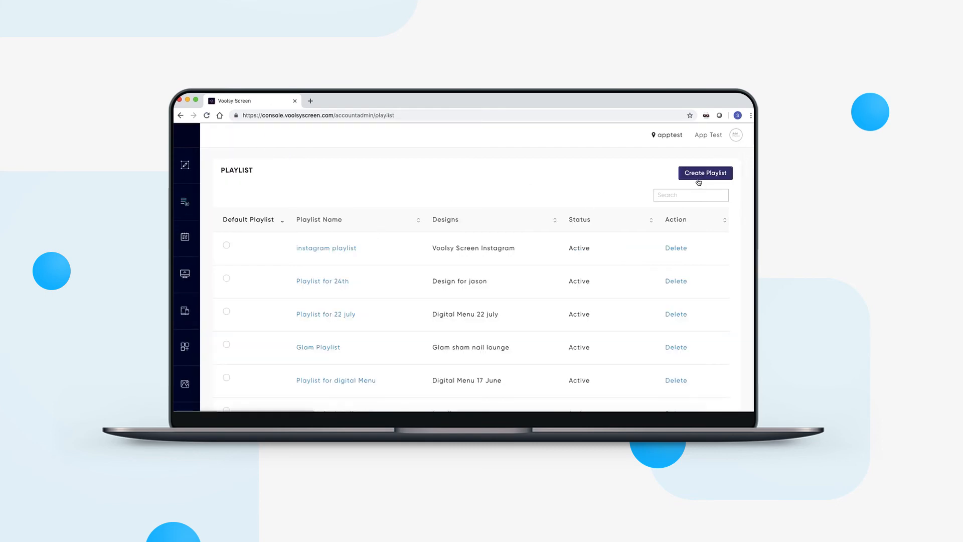
click(712, 172)
click(379, 194)
text(Digital Menu playlist)
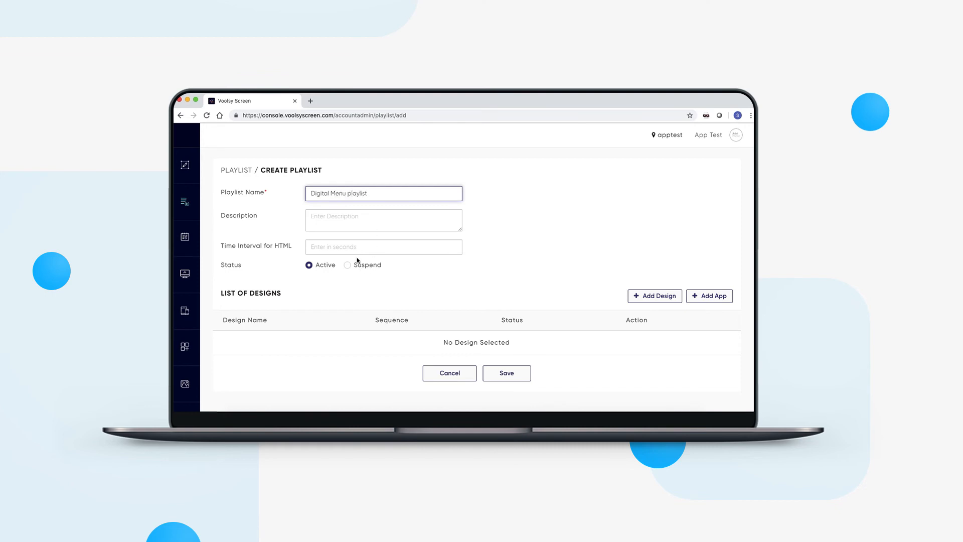
Step: Add the Digital Menu app to the playlist's list of designs
click(709, 296)
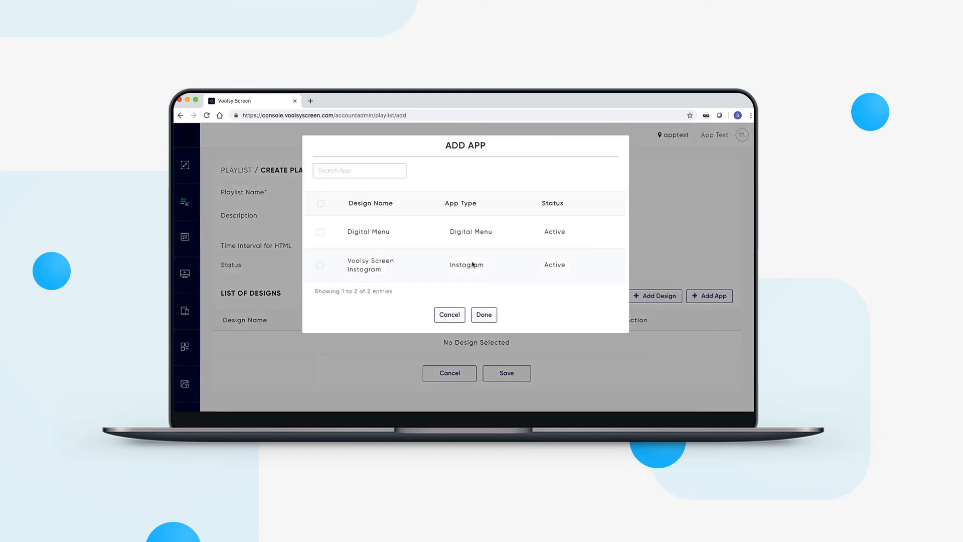
click(320, 232)
click(484, 314)
Step: Set the playlist's time interval for HTML to 10000 seconds and save the playlist
click(361, 247)
text(10000)
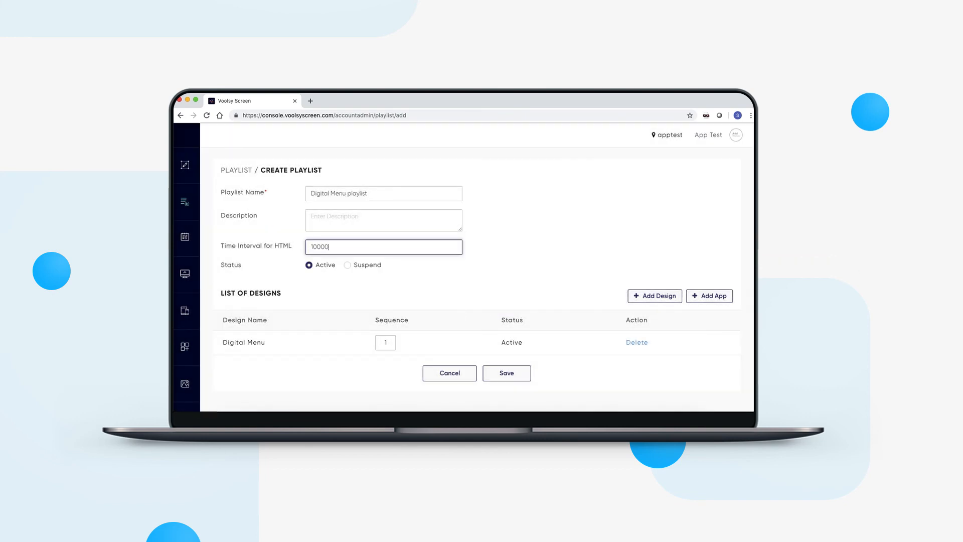
click(488, 279)
scroll(488, 278, down, 1)
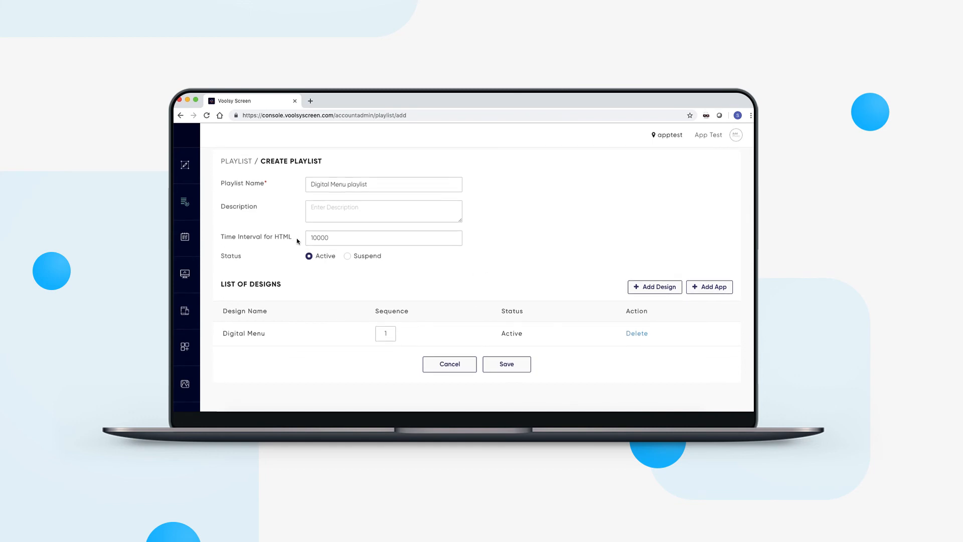
click(504, 371)
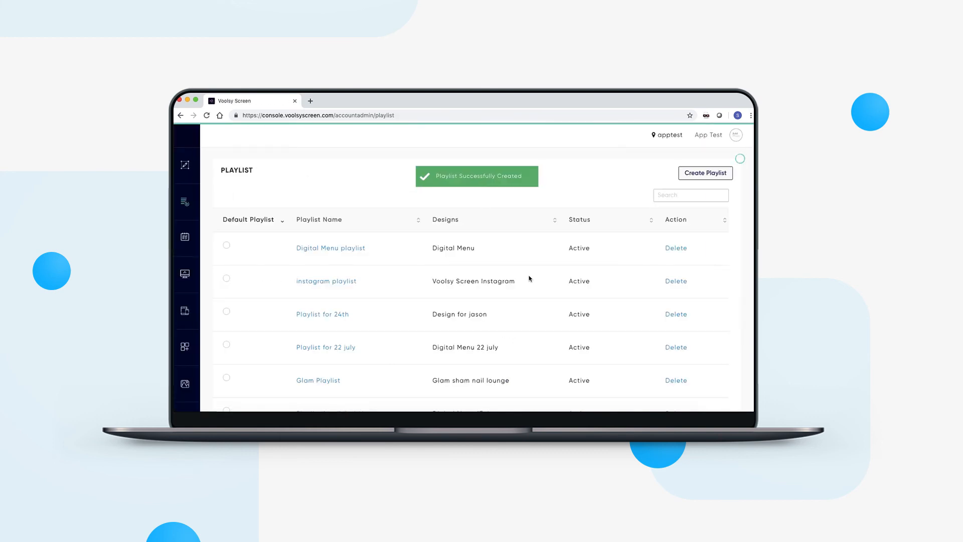
Step: Start a new schedule named "Digital Menu schedular"
click(240, 236)
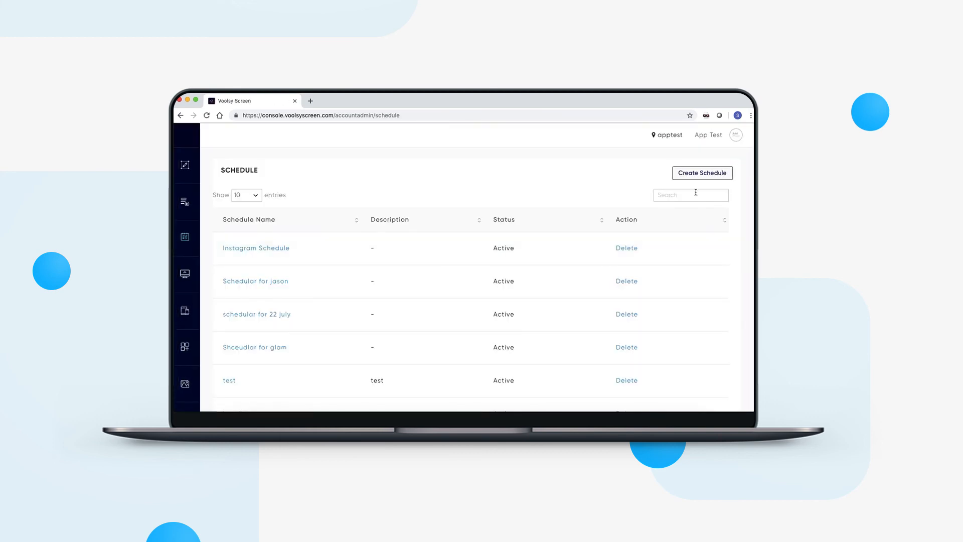
click(708, 174)
click(354, 201)
text(Digital Menu schedular)
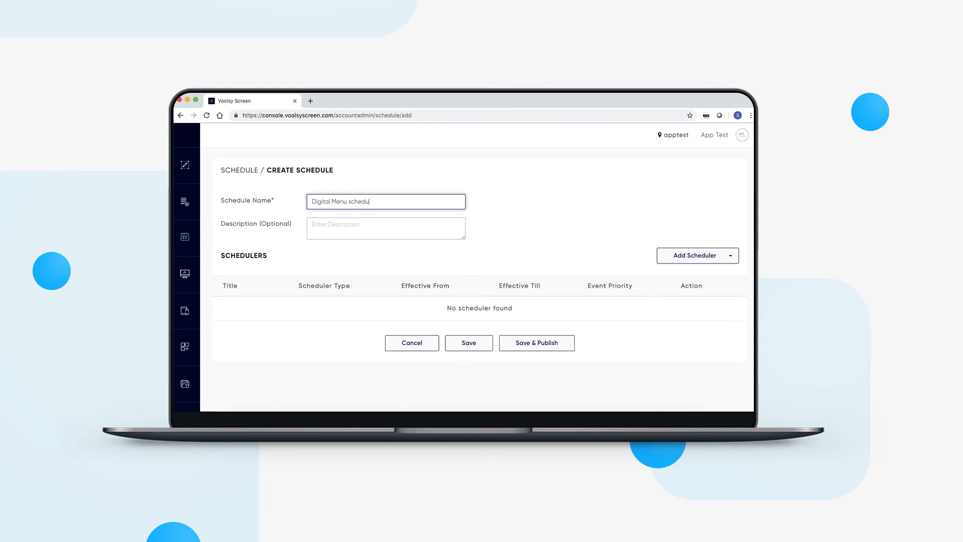
Step: Add a regular scheduler to the schedule with a Monday time slot from 00:00 to 12:00
click(685, 257)
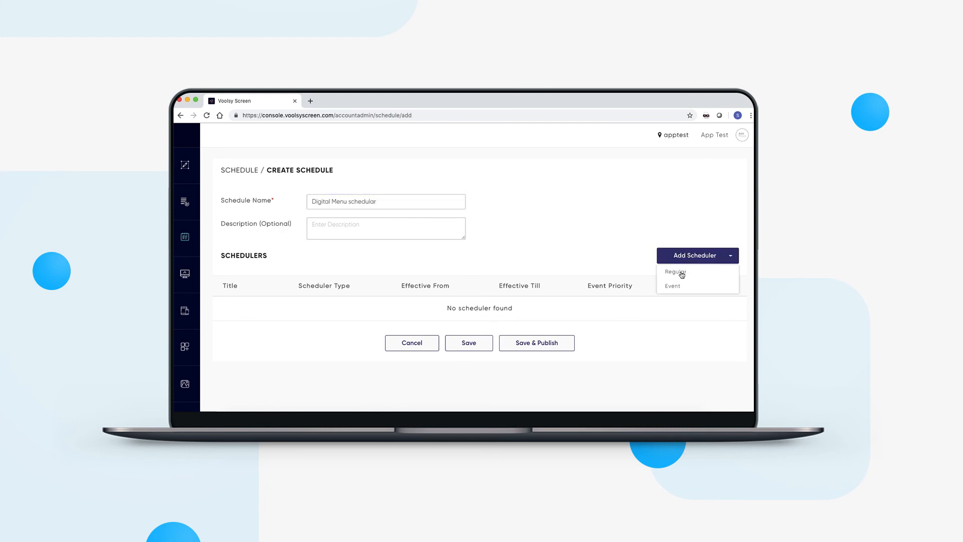
click(682, 274)
scroll(537, 242, down, 2)
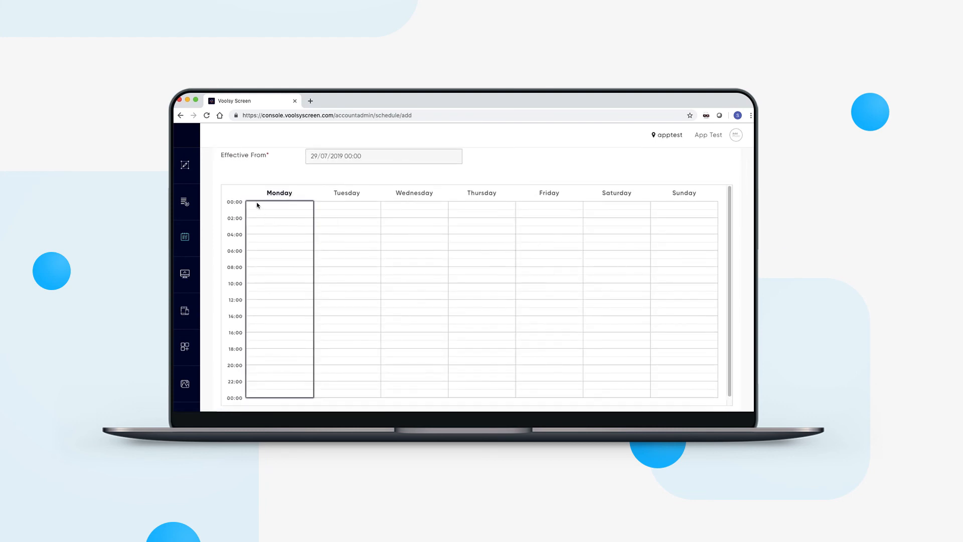
drag(256, 203, 266, 301)
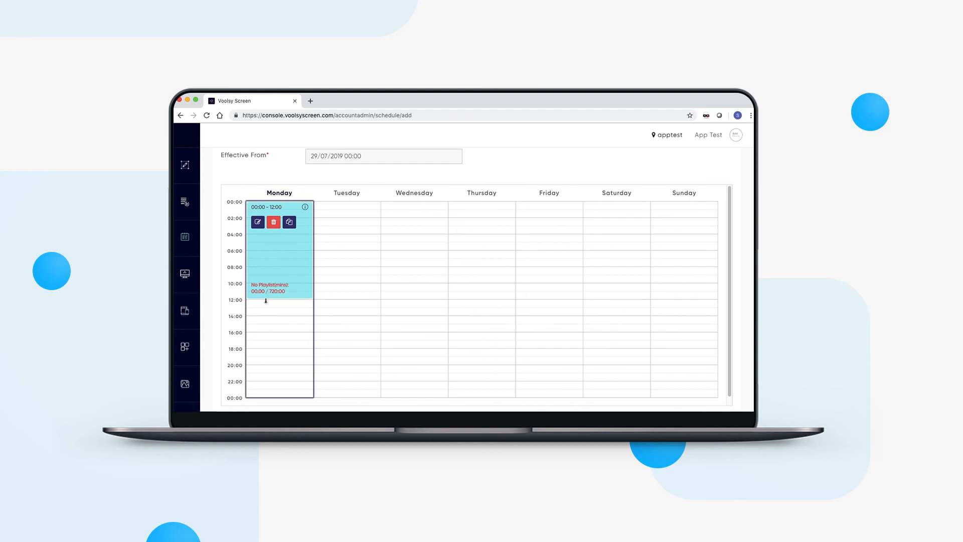
Step: Draw a second Monday slot from 12:30 to 20:15, delete it, and extend the first slot through to 00:00
drag(256, 305, 272, 368)
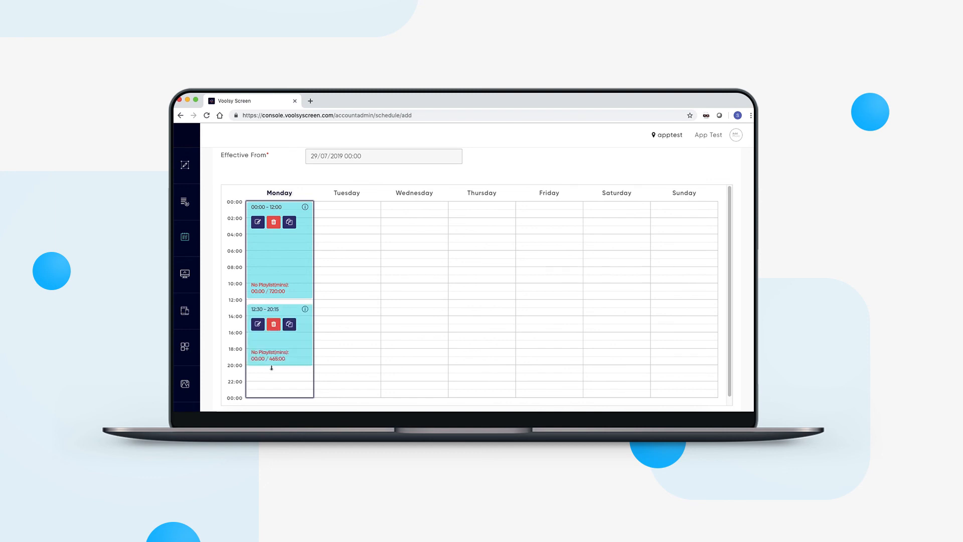
click(274, 326)
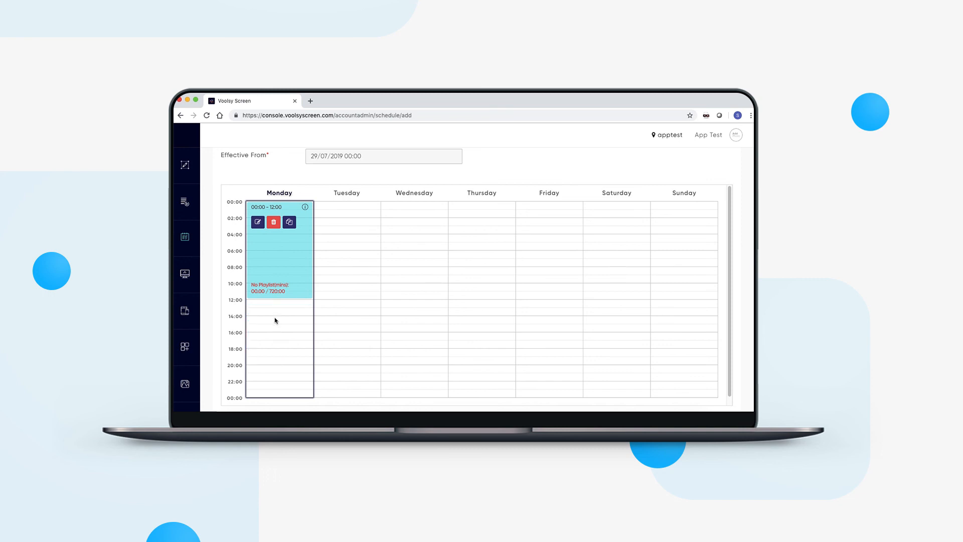
drag(278, 300, 276, 404)
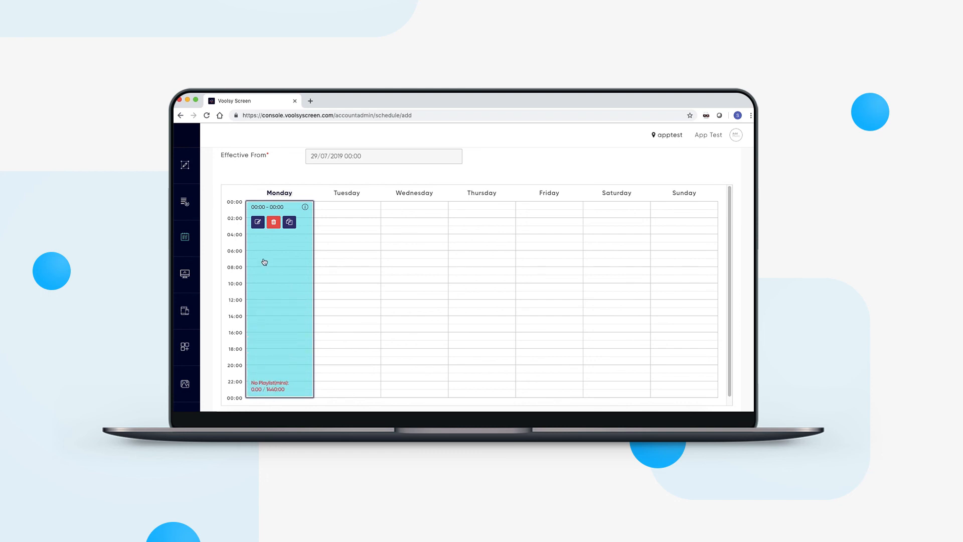
Step: Assign the Digital Menu playlist to the full-day Monday slot and copy the slot to all other weekdays
click(259, 227)
click(581, 239)
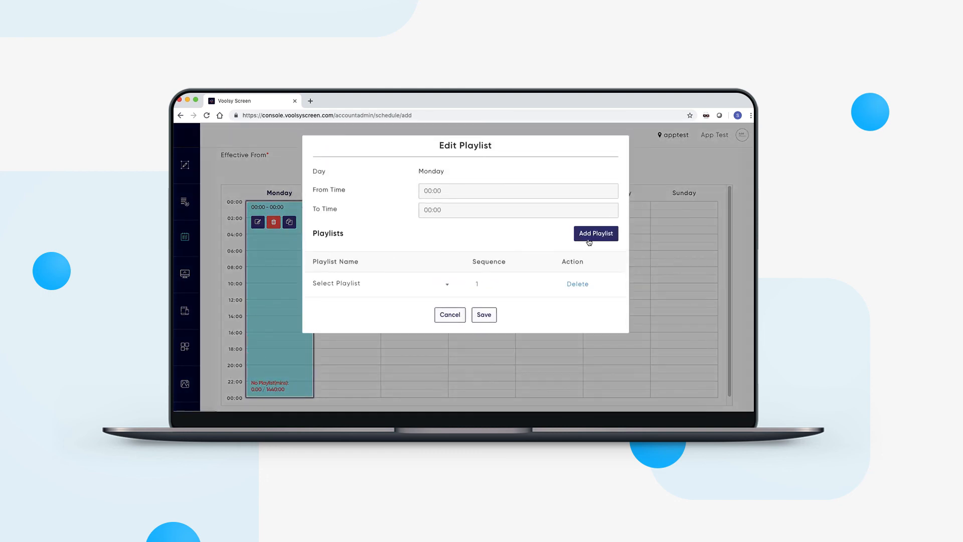
click(380, 294)
click(363, 333)
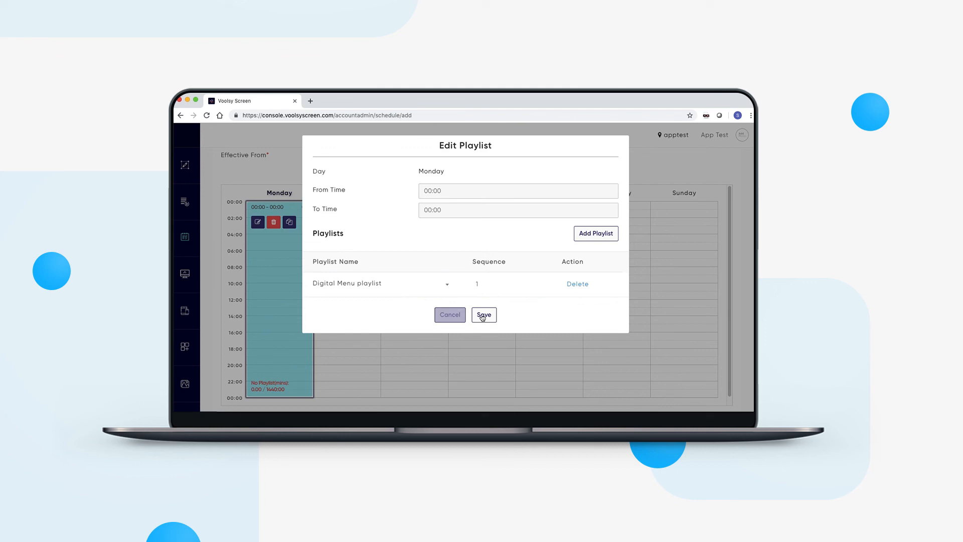
click(483, 315)
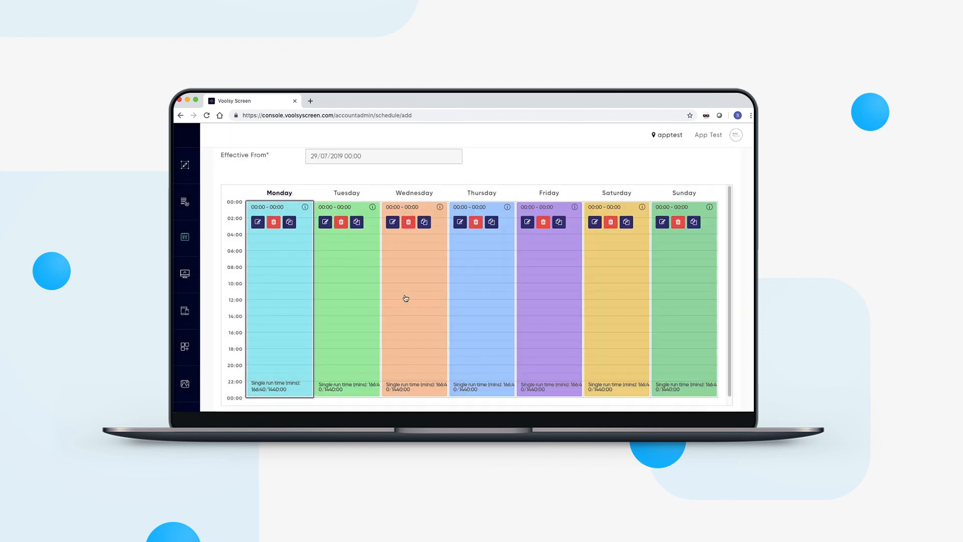
Step: Title the regular schedule "digital menu schedular" and save it
scroll(406, 299, up, 2)
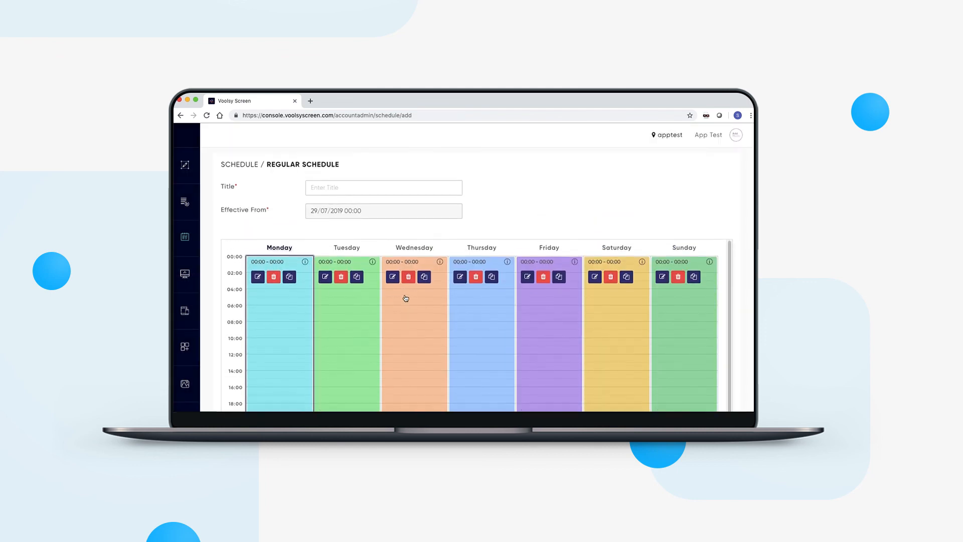
click(359, 196)
text(ds)
scroll(527, 225, down, 2)
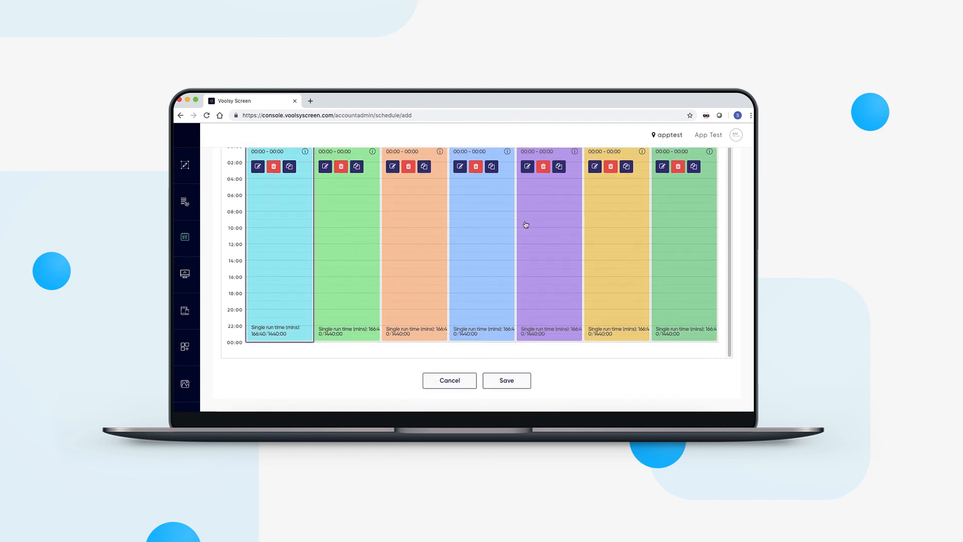
scroll(393, 204, up, 3)
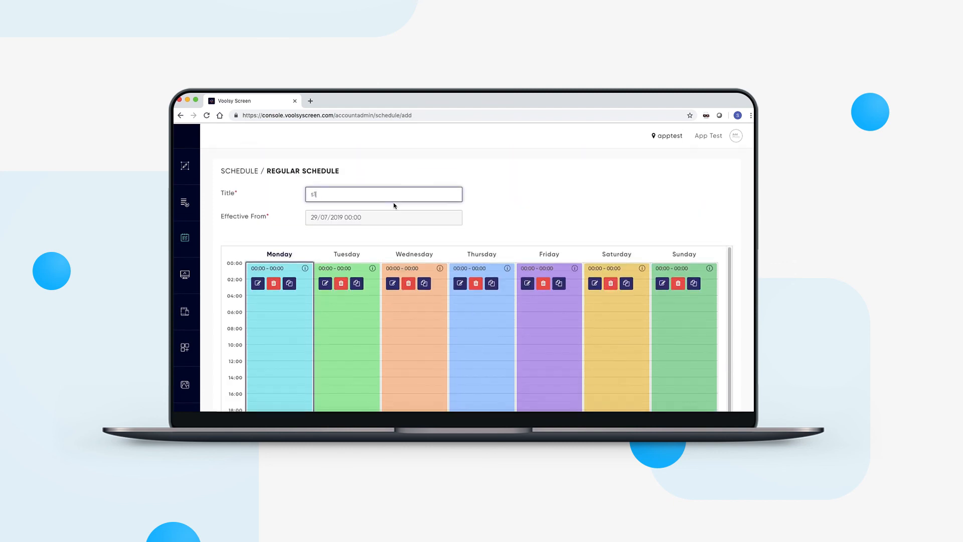
key(BackSpace)
key(BackSpace)
text(digital)
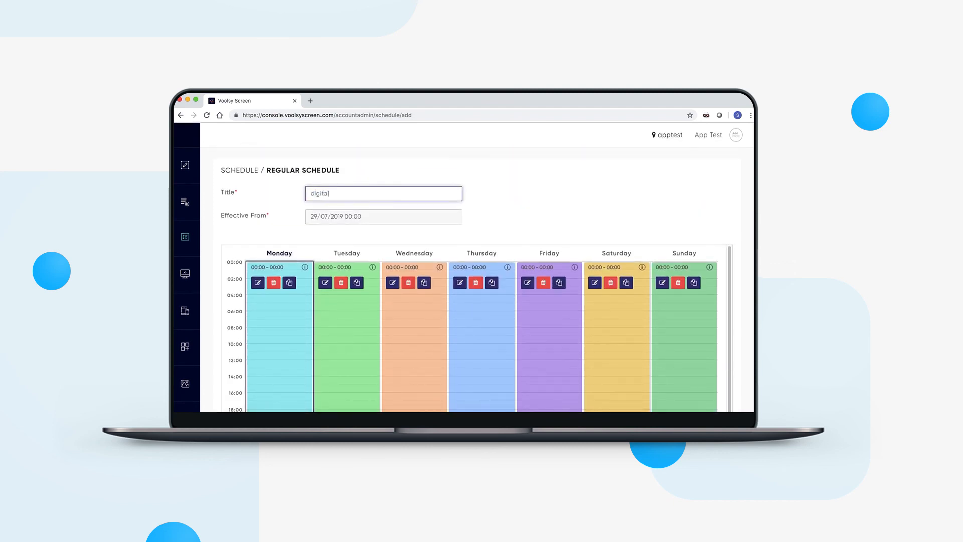
text( menu schedule)
scroll(393, 205, down, 3)
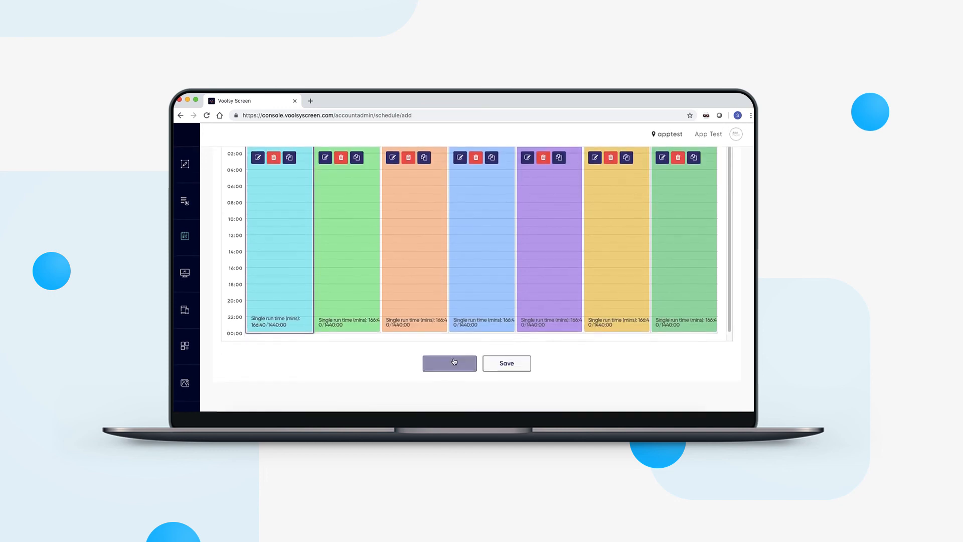
click(507, 363)
Step: Save the schedule and publish it to the samsung tab 26th device
click(533, 343)
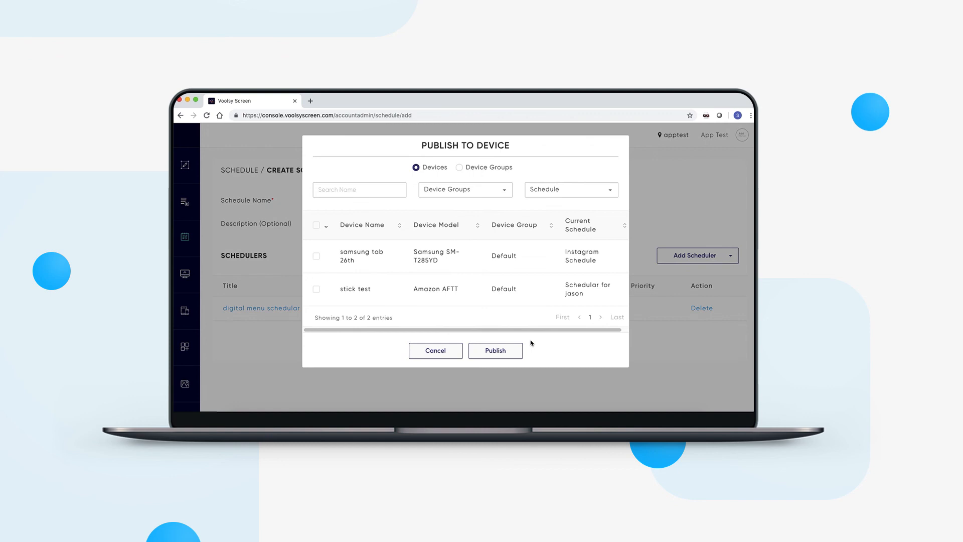
click(316, 256)
click(485, 352)
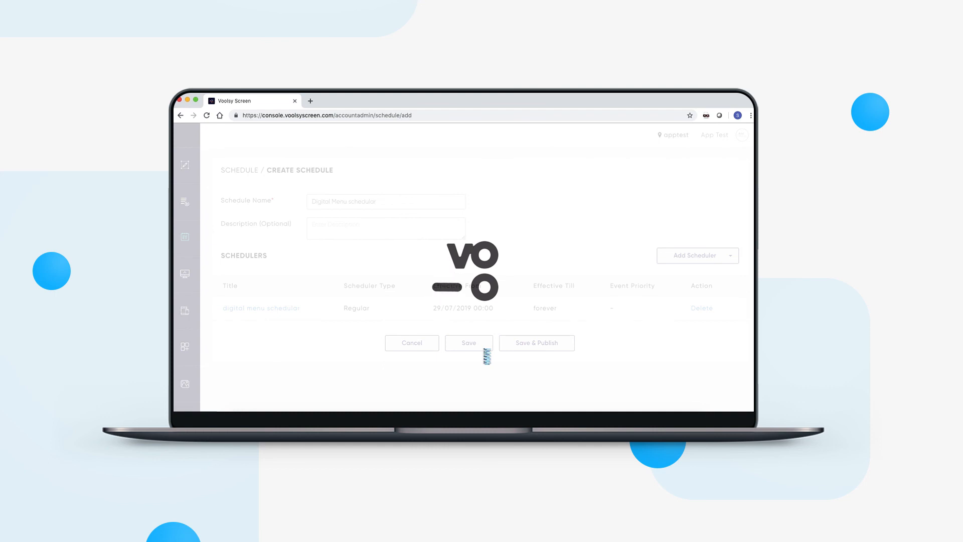
click(468, 344)
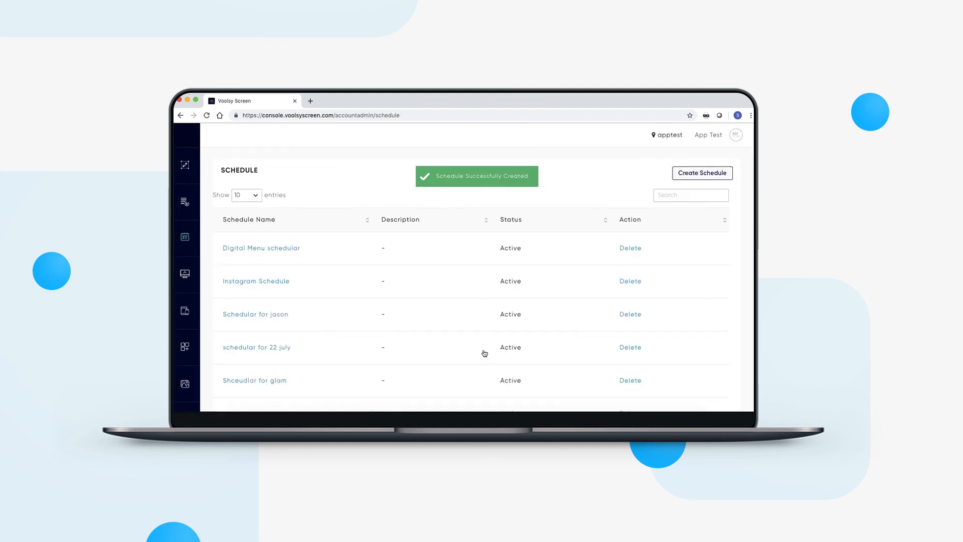